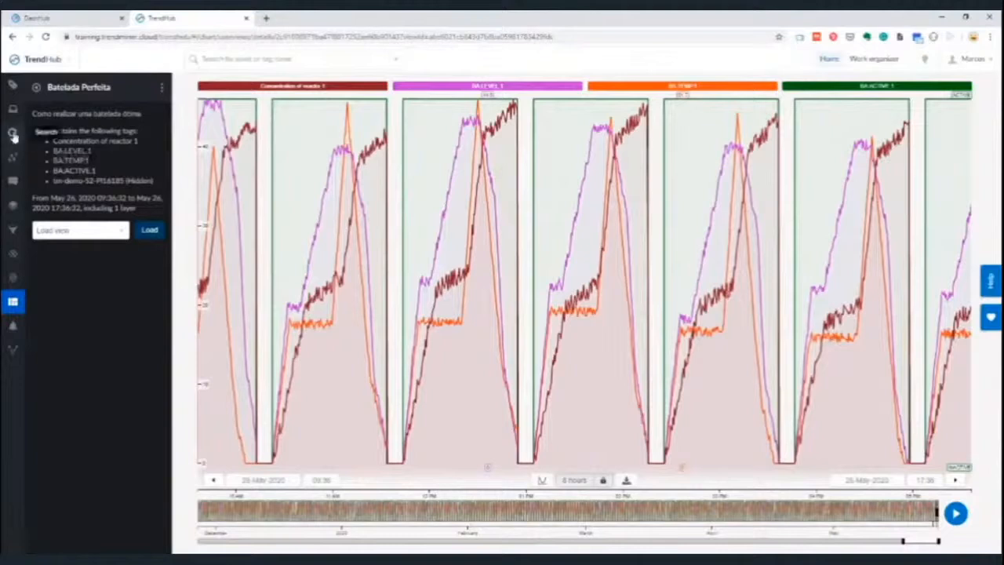
- Create a value based search with the condition that tag BA:ACTIVE.1 equals Active
left_click(12, 133)
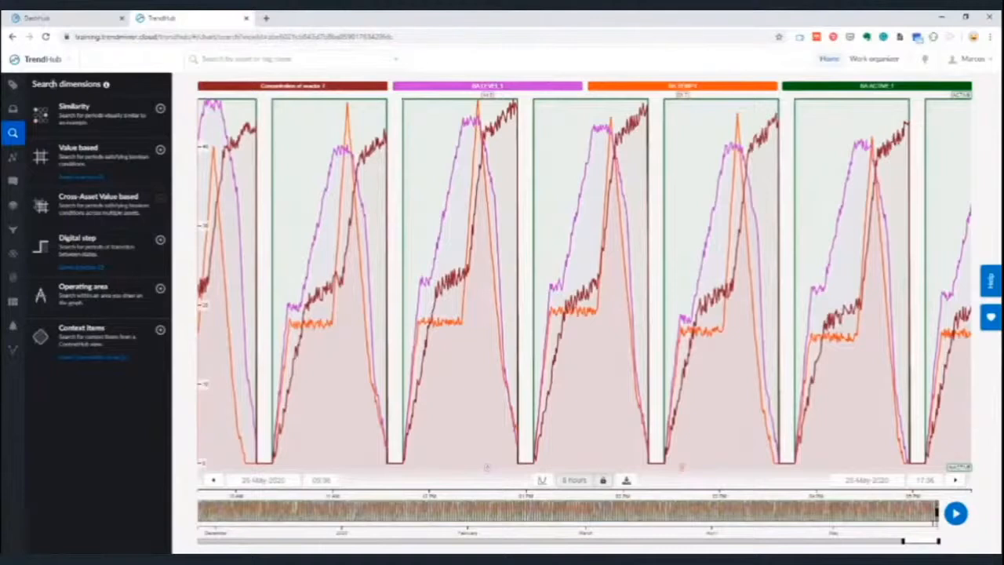
left_click(69, 160)
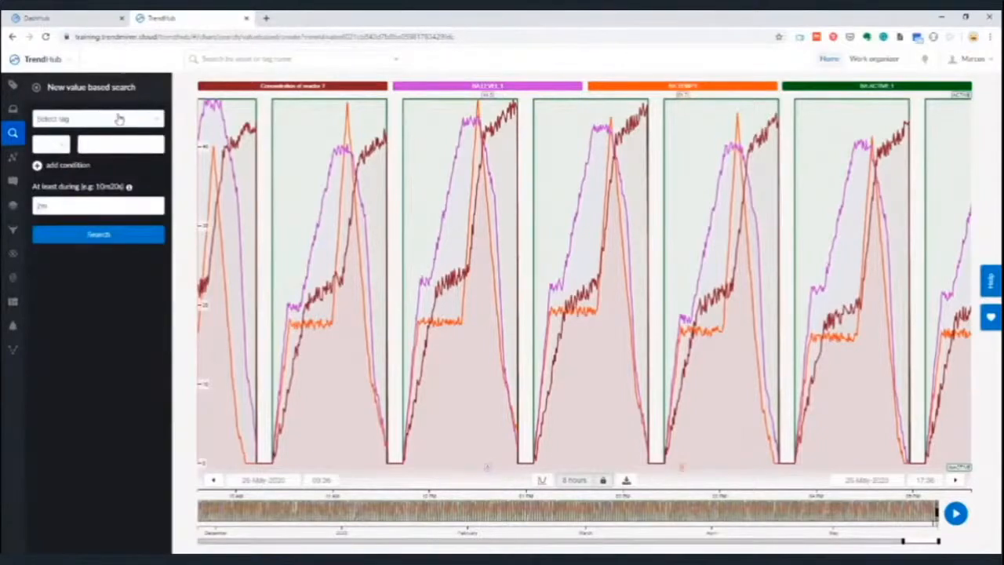
left_click(70, 174)
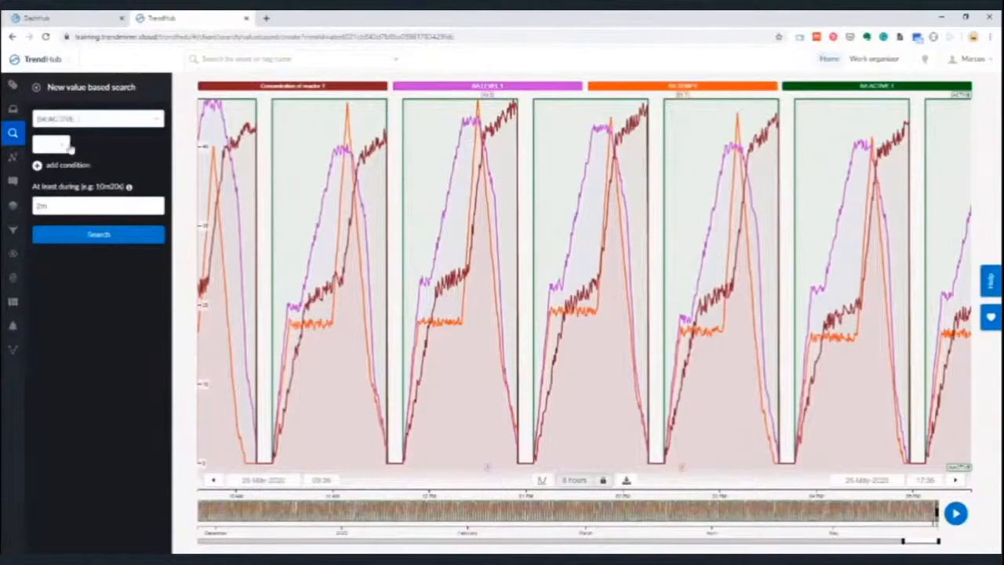
left_click(61, 148)
left_click(41, 161)
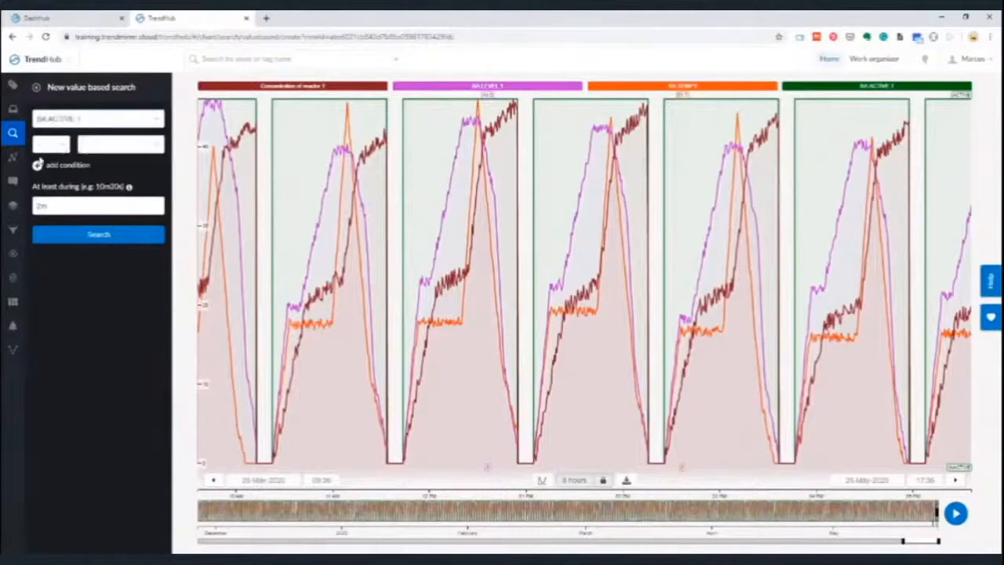
left_click(113, 149)
left_click(99, 160)
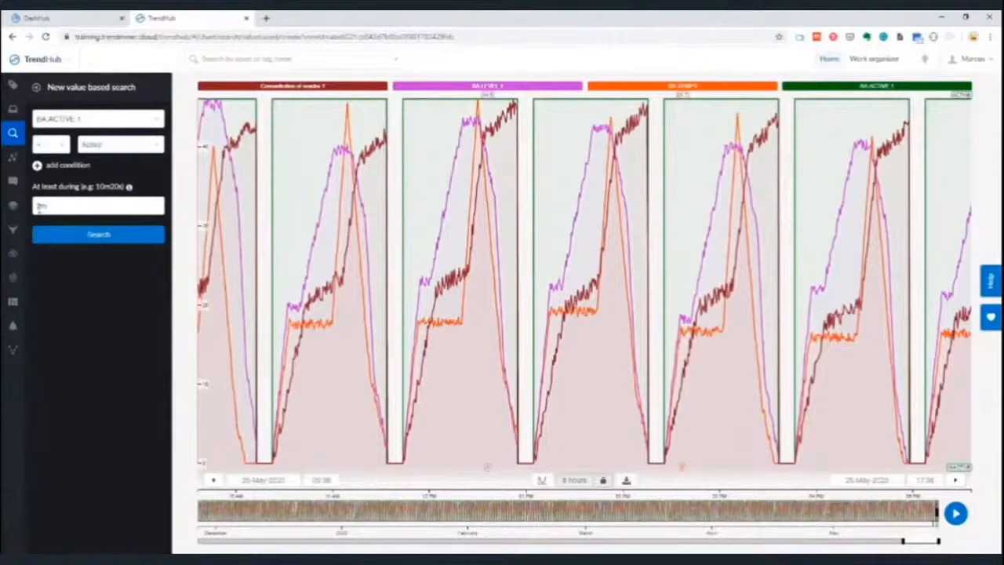
- Set the search's minimum duration to 60m and run the search
left_click(40, 208)
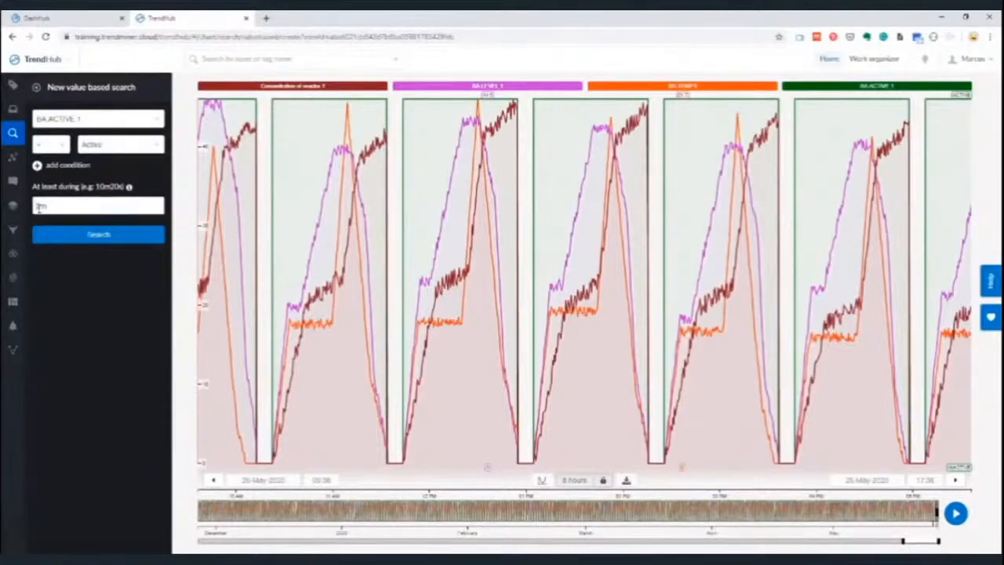
key("BackSpace")
key("BackSpace")
type("90m")
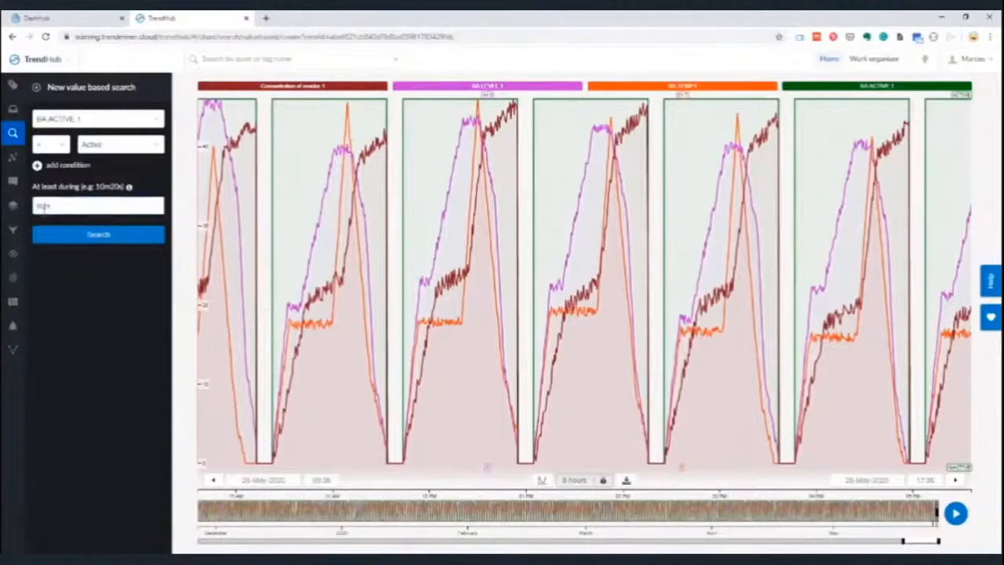
left_click(104, 238)
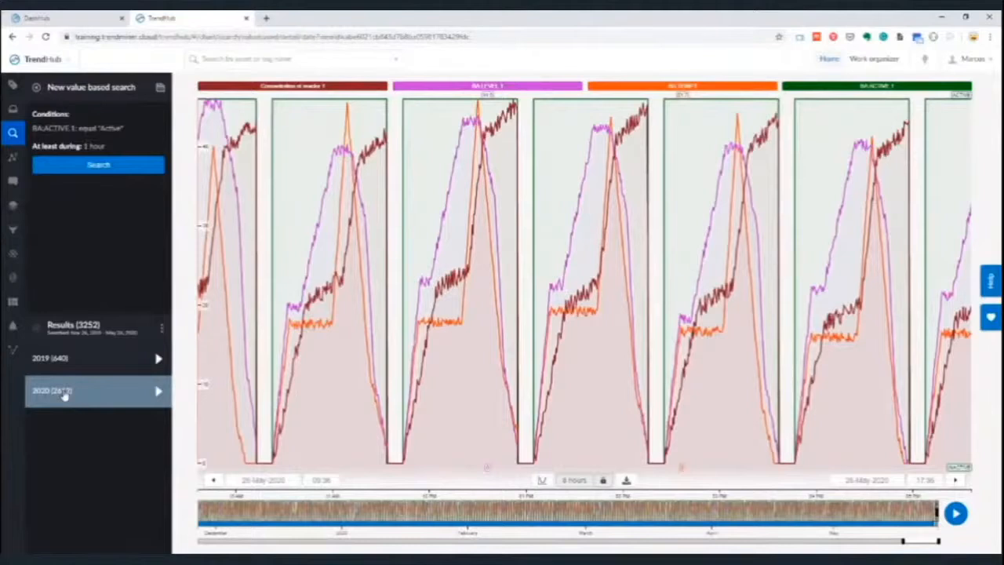
- Add a calculation on the search results that aggregates the Concentration of reactor 1 tag and name it MaxCon
left_click(162, 331)
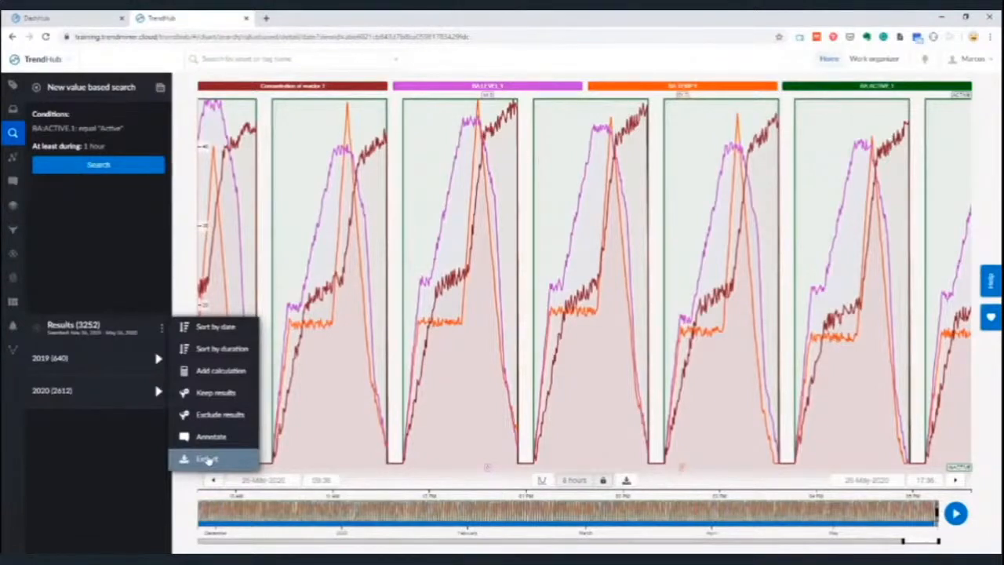
left_click(210, 373)
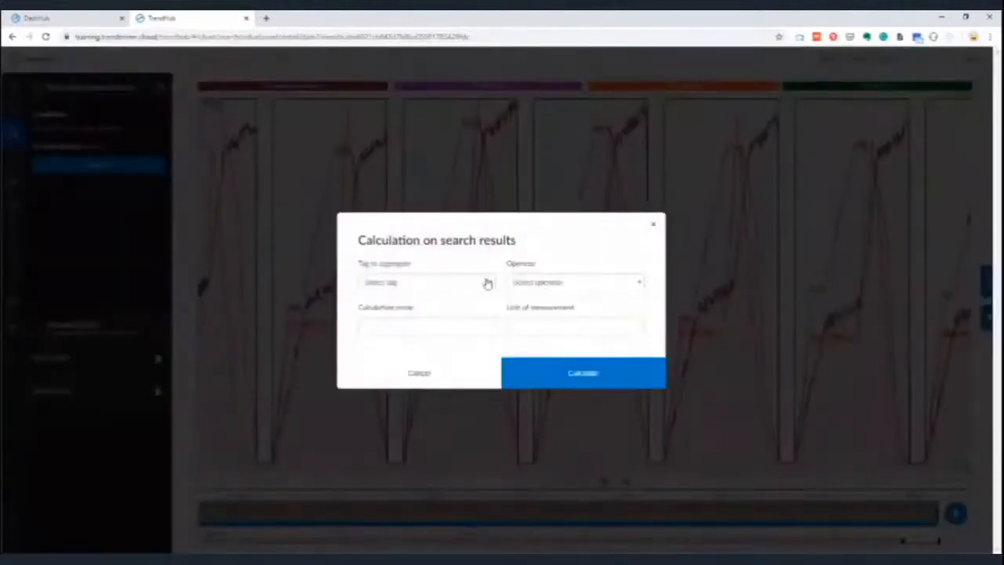
left_click(486, 283)
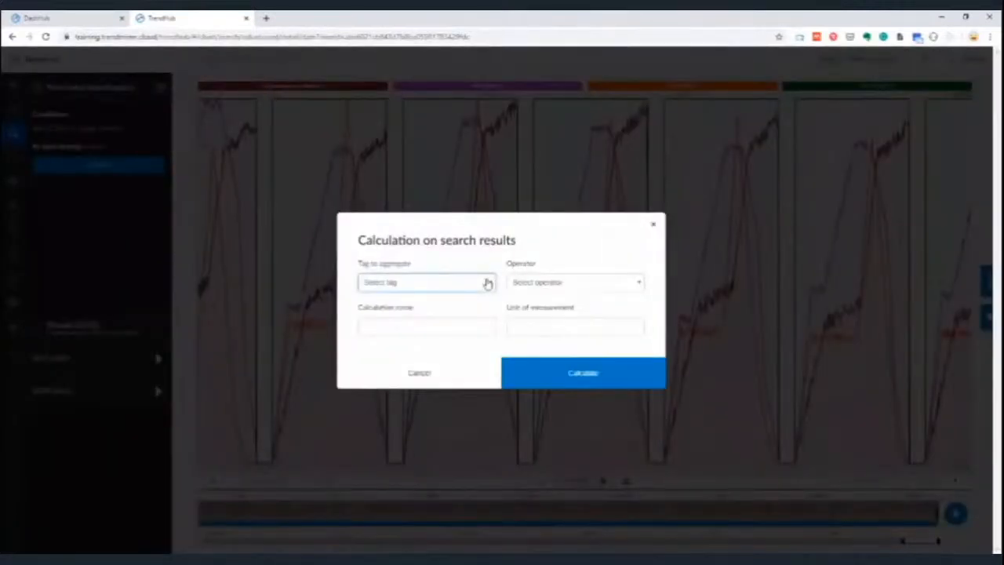
left_click(417, 311)
left_click(399, 326)
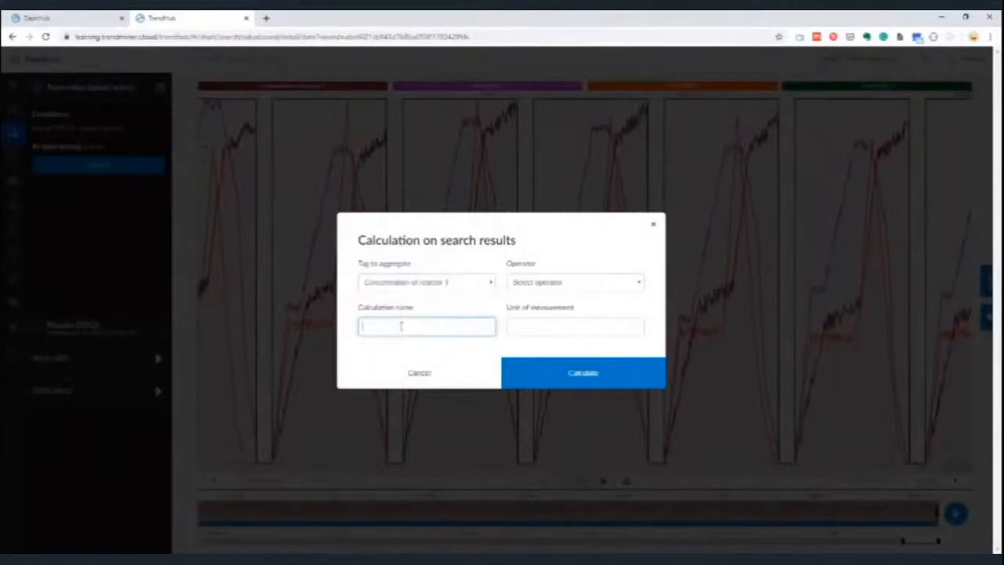
type("con")
key("BackSpace")
key("BackSpace")
key("BackSpace")
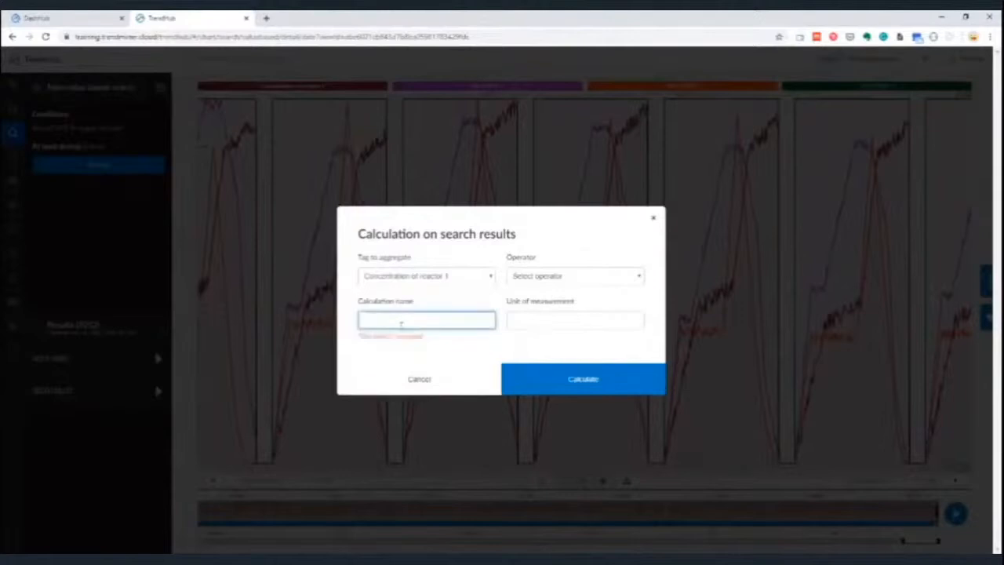
type("Max co")
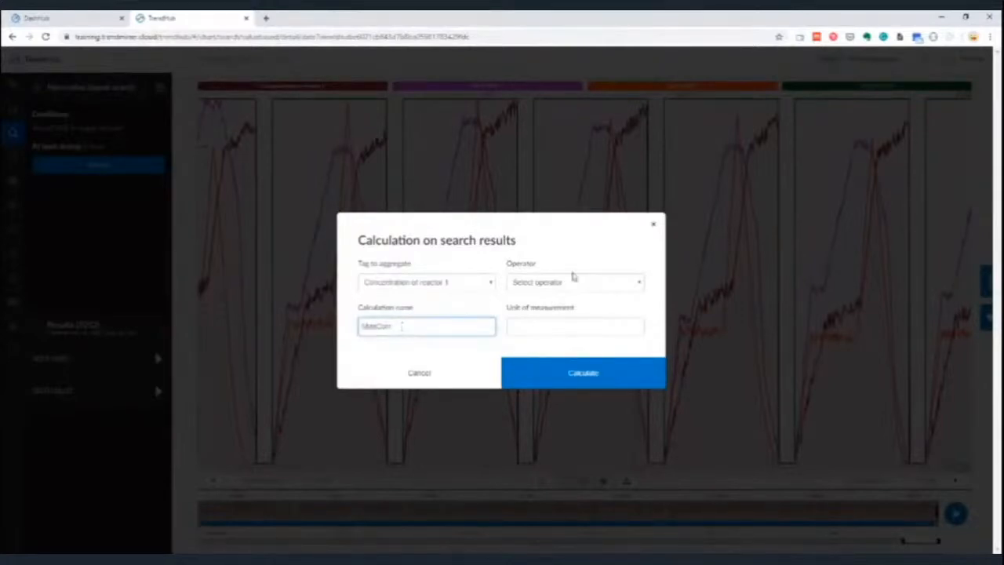
- Set the calculation's operator to the maximum value and its unit to g/l, and run the calculation
left_click(600, 282)
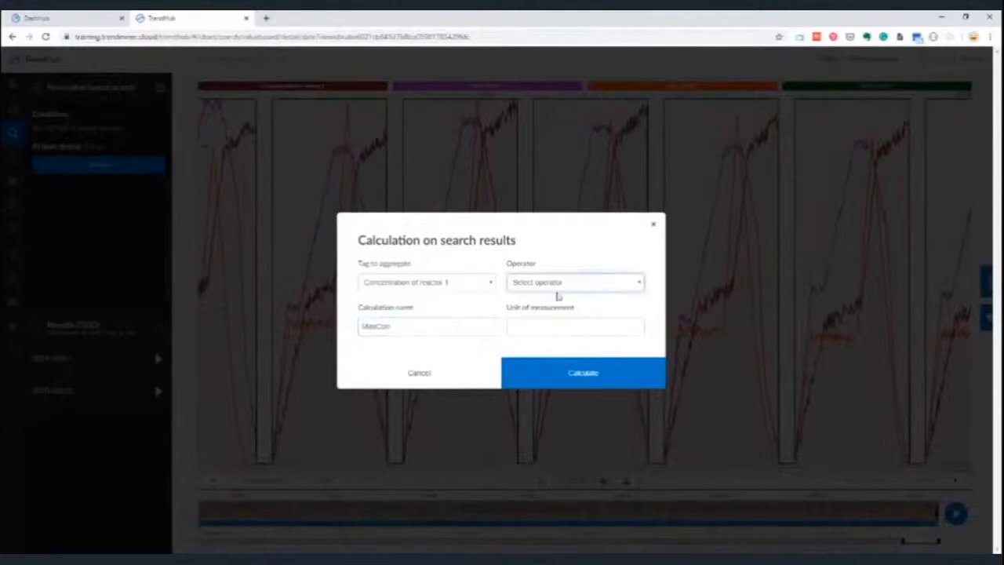
left_click(558, 327)
left_click(546, 323)
type("g/l")
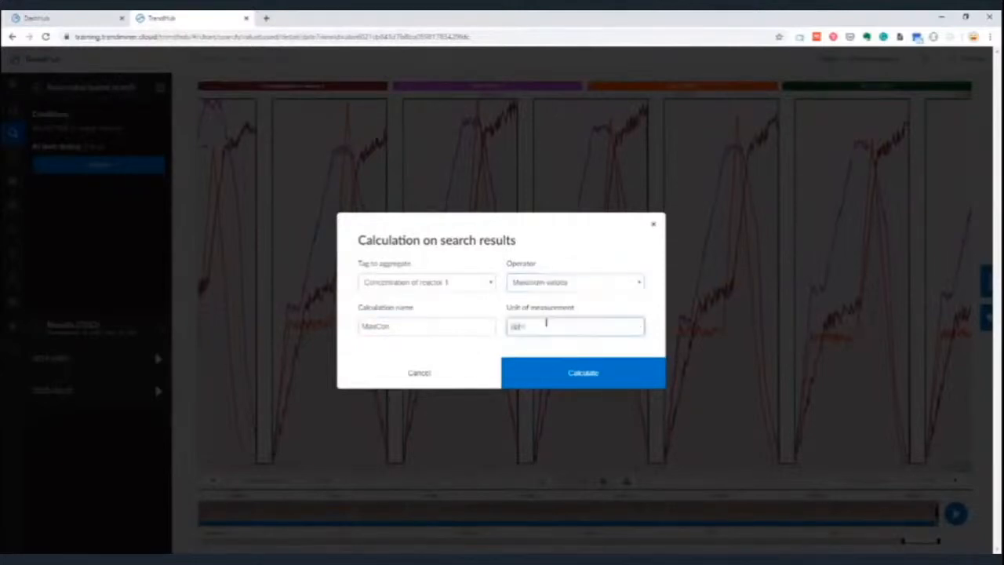
left_click(582, 374)
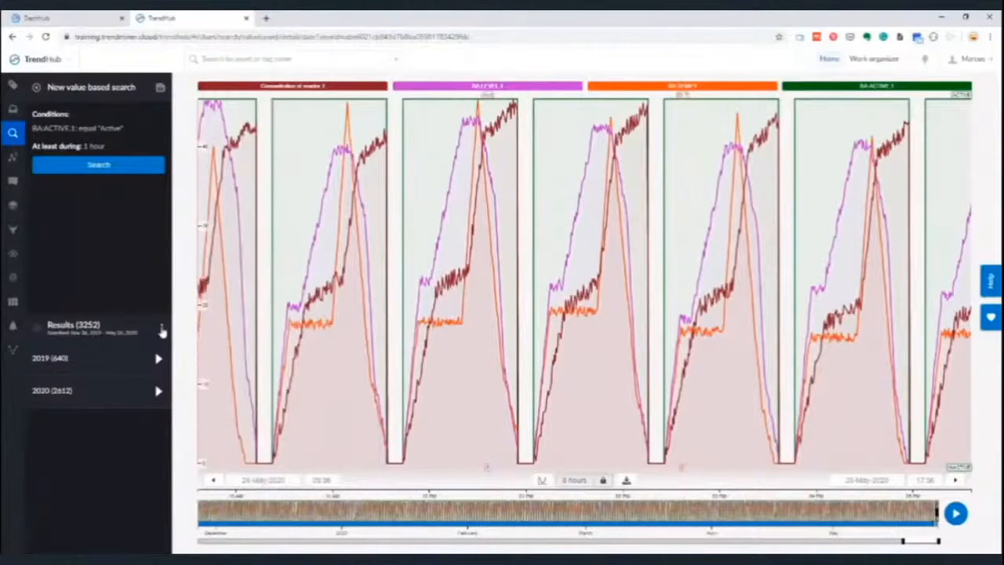
- Sort the search results by calculation and look through the concentration ranges down to the highest one
left_click(161, 330)
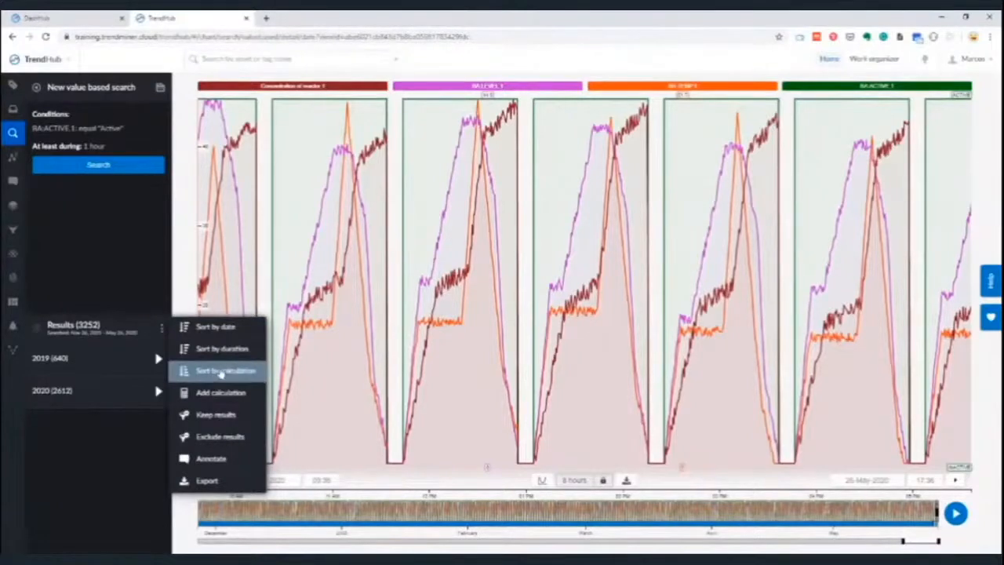
left_click(216, 374)
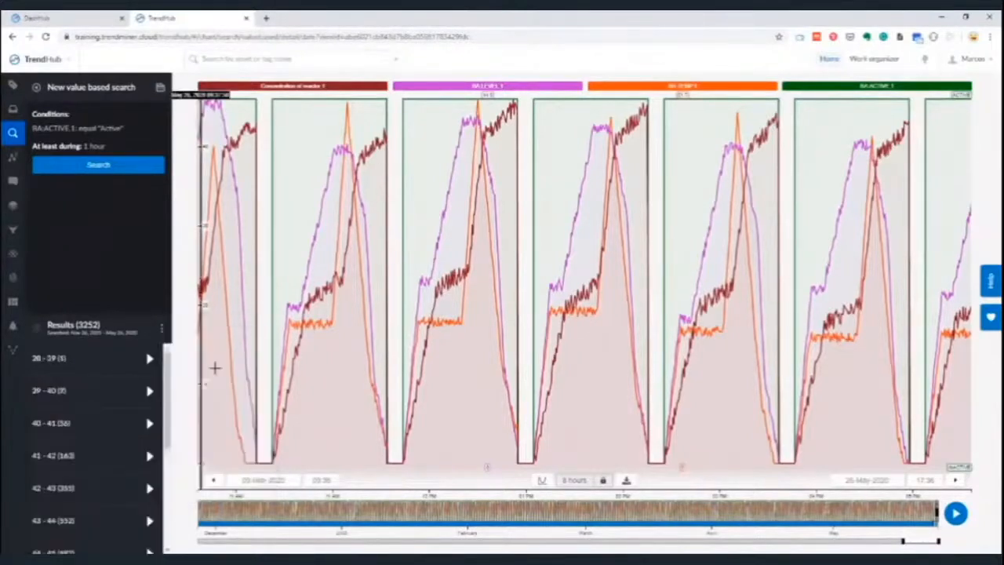
left_click(46, 358)
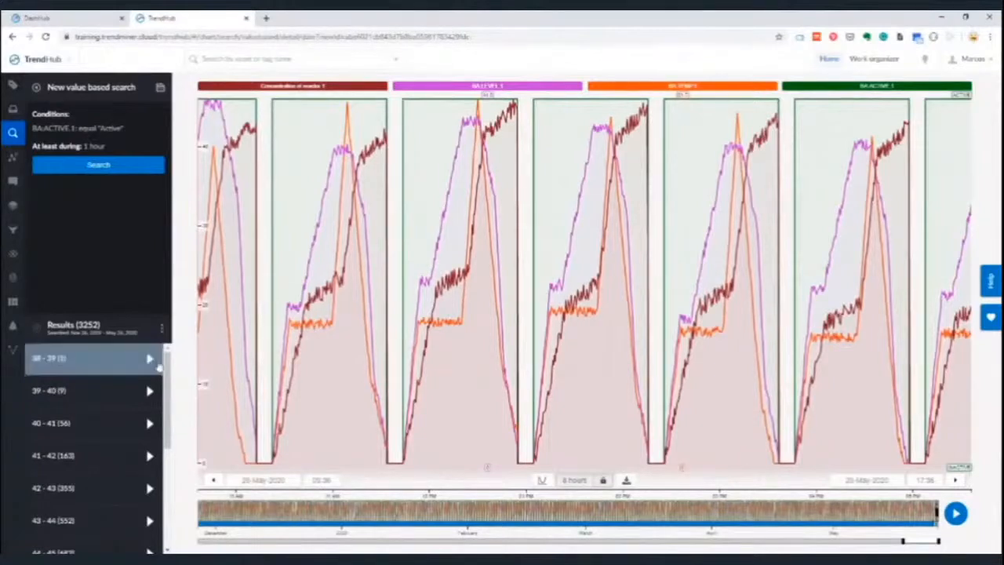
left_click_drag(168, 364, 171, 497)
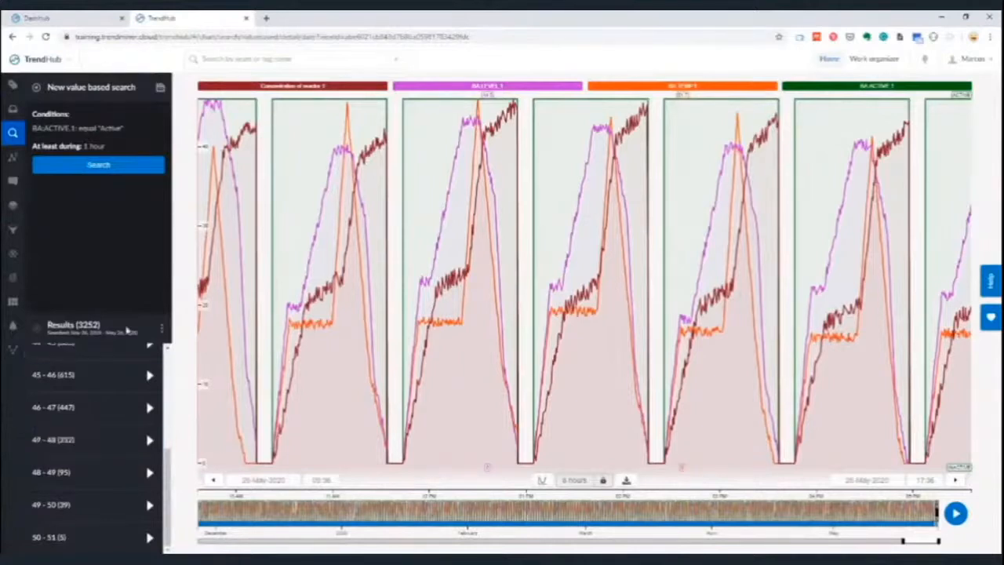
- Filter the results to keep only the batches in the 48 - 49, 49 - 50 and 50 - 51 concentration ranges
left_click(162, 329)
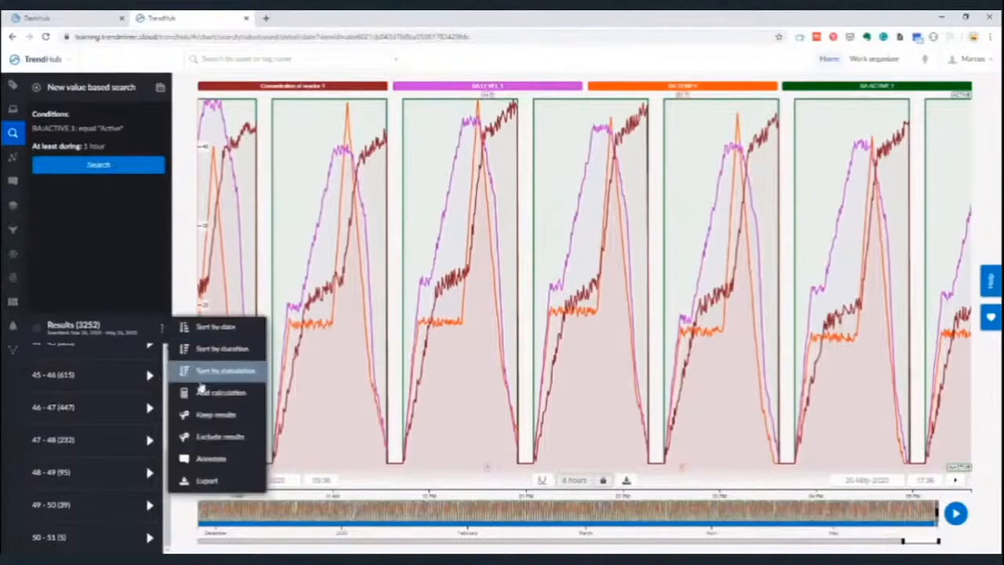
left_click(222, 419)
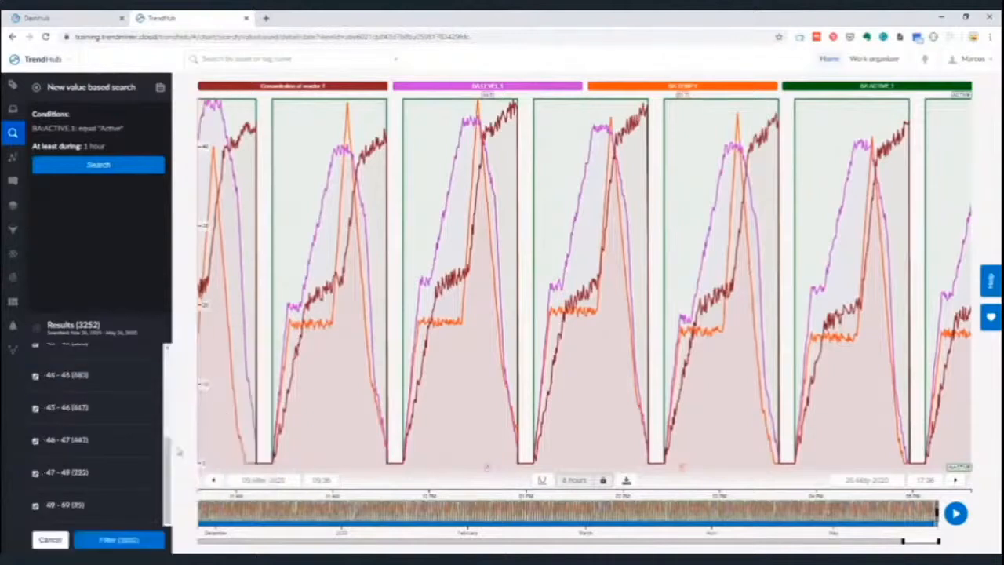
left_click_drag(167, 461, 170, 365)
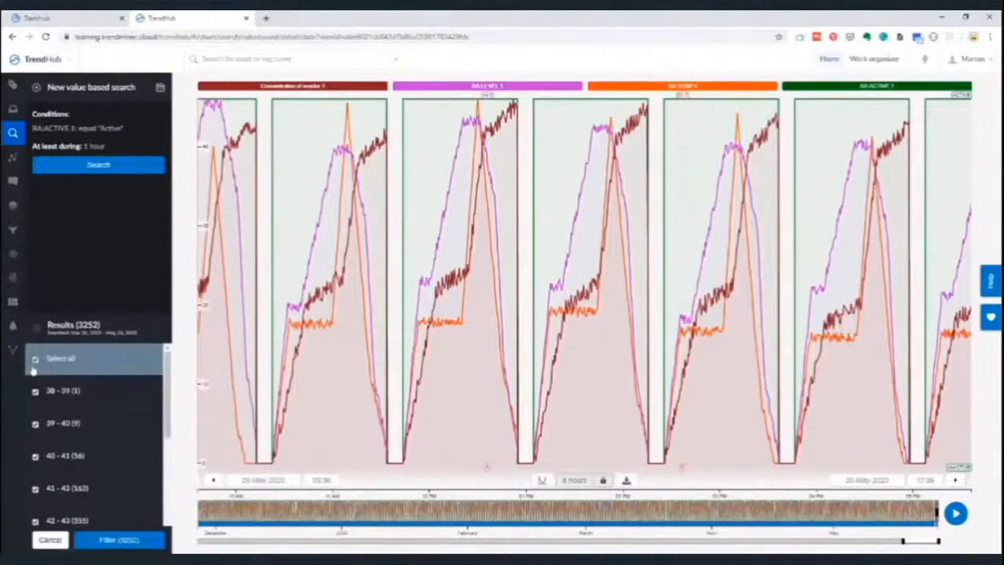
left_click(35, 359)
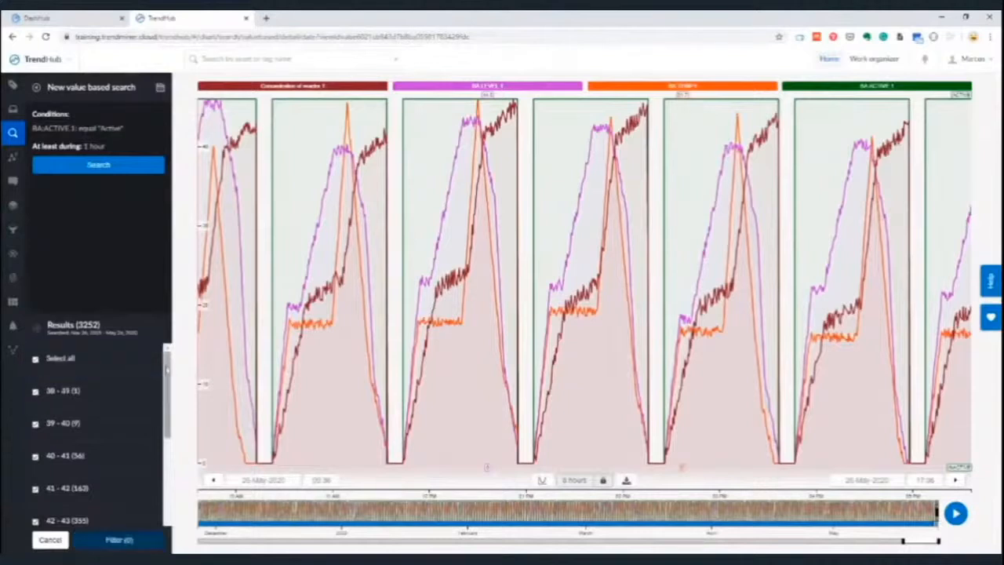
left_click_drag(167, 370, 167, 480)
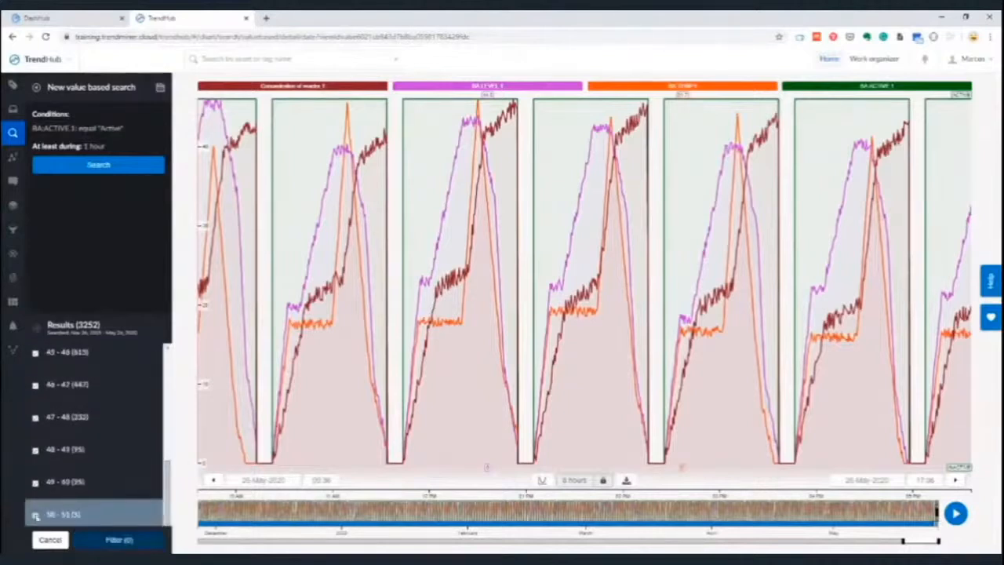
left_click(36, 515)
left_click(36, 481)
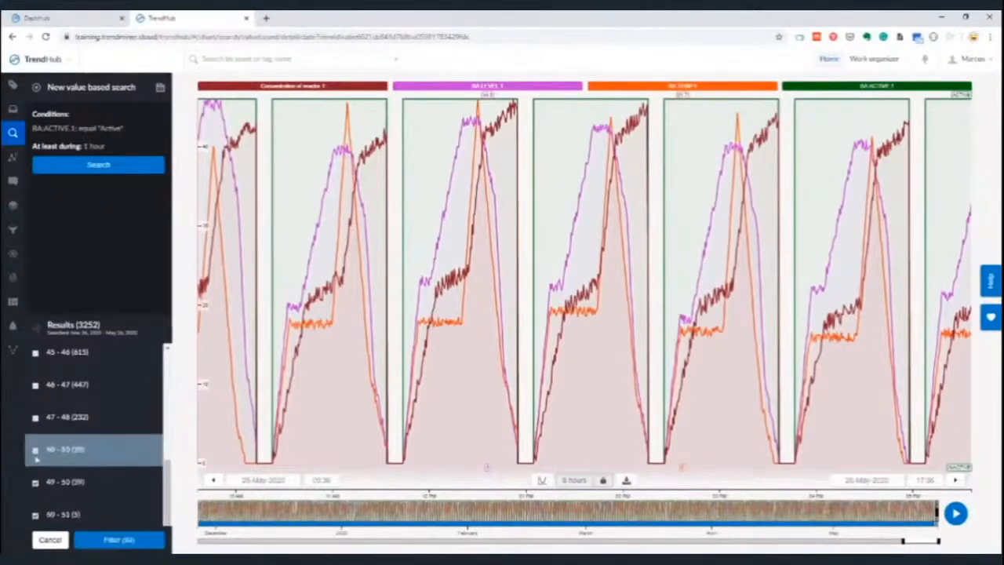
left_click(34, 450)
left_click(126, 539)
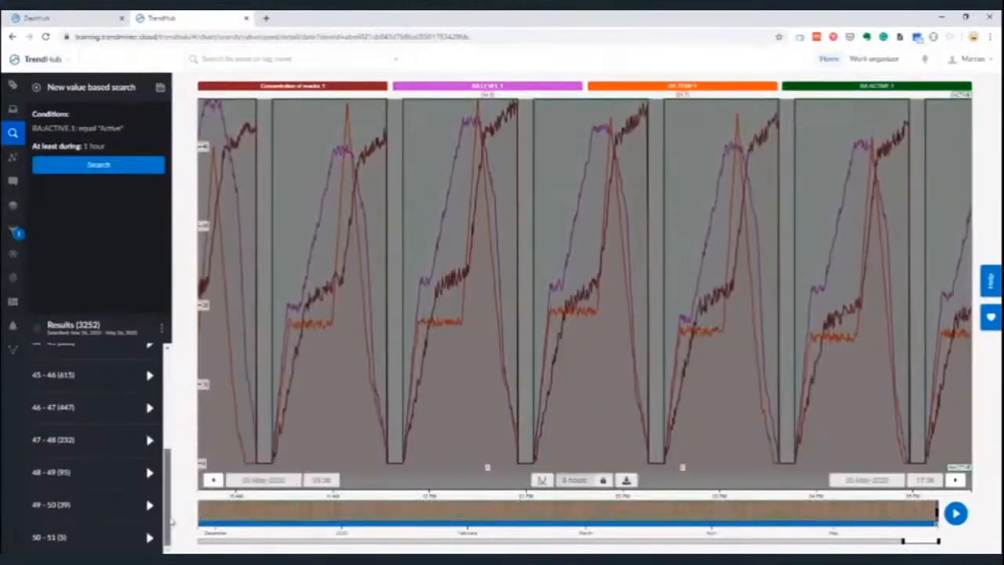
- Reopen the value based search for editing and run it again with the same conditions on the filtered data
left_click_drag(169, 521, 174, 386)
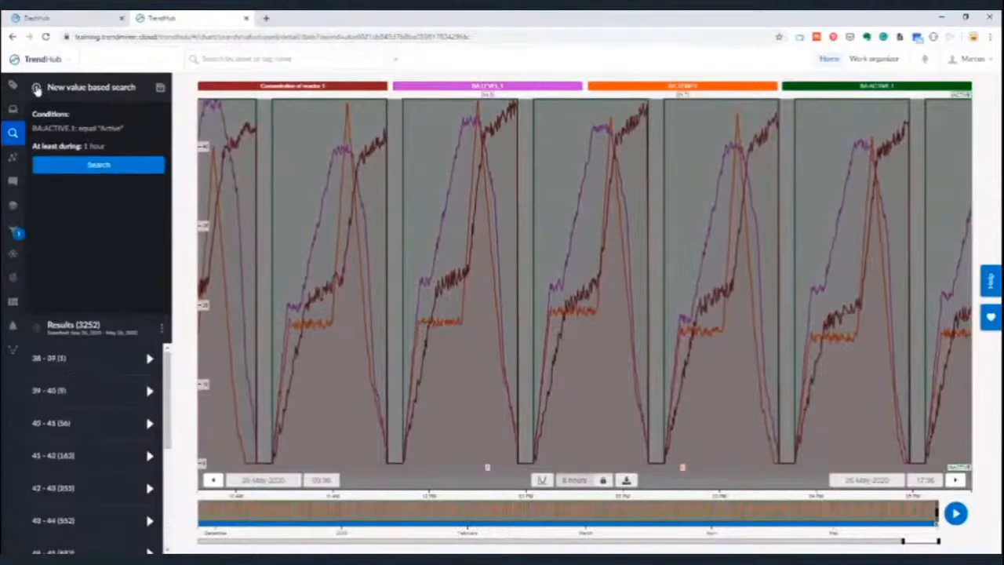
left_click(36, 90)
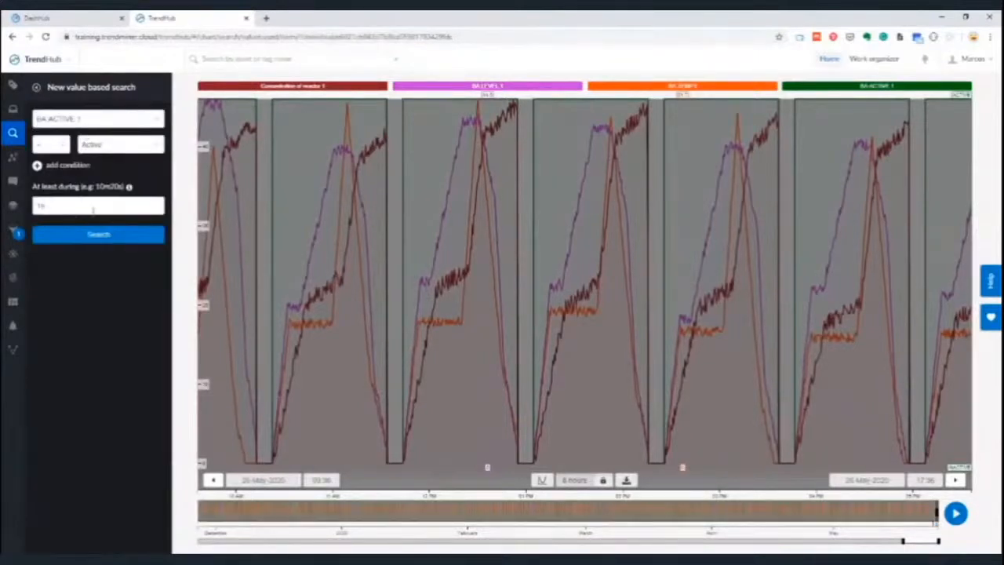
left_click(94, 233)
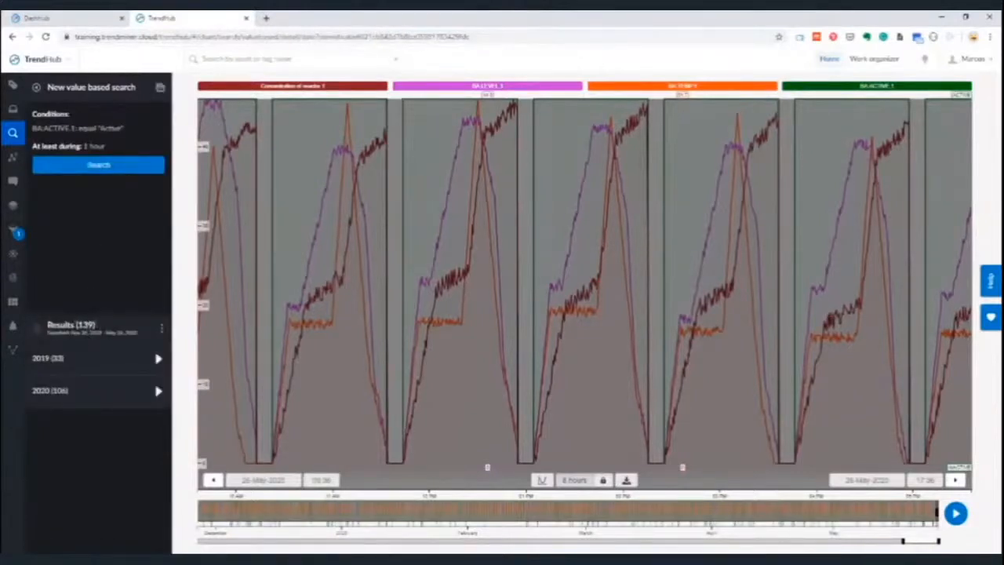
- Sort the new results by duration, open the Hour - Day group and look through its batches to the end
left_click(161, 328)
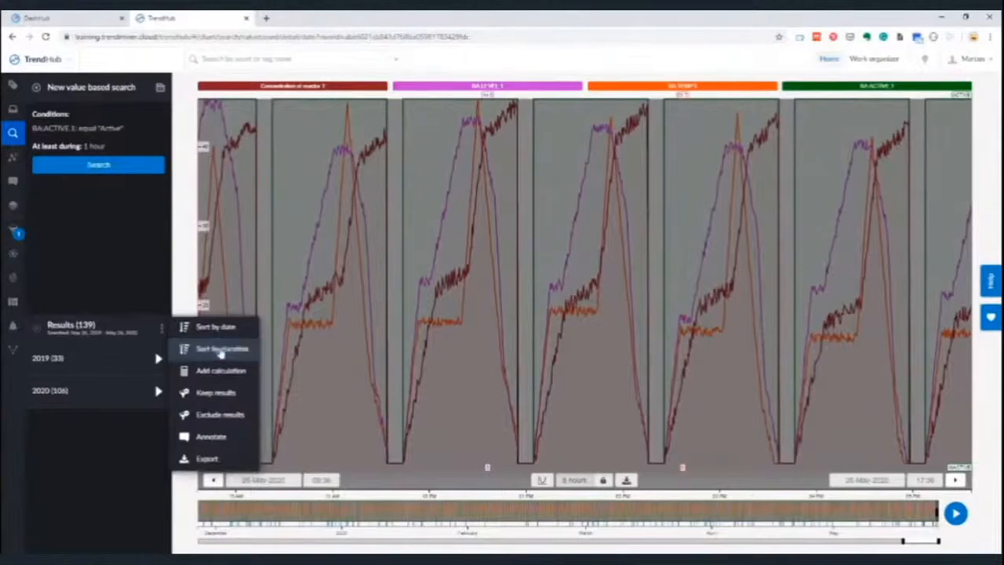
left_click(221, 351)
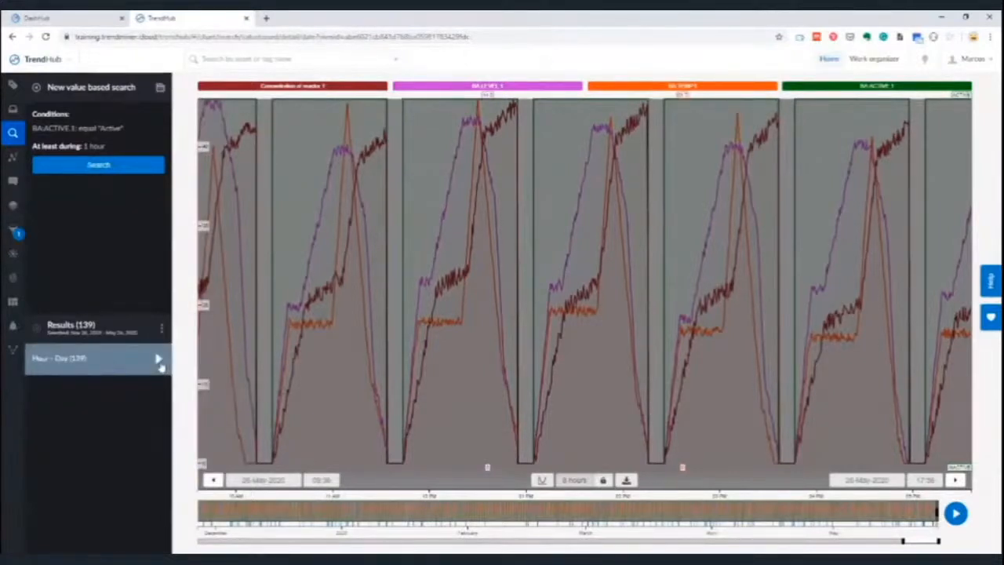
left_click(160, 364)
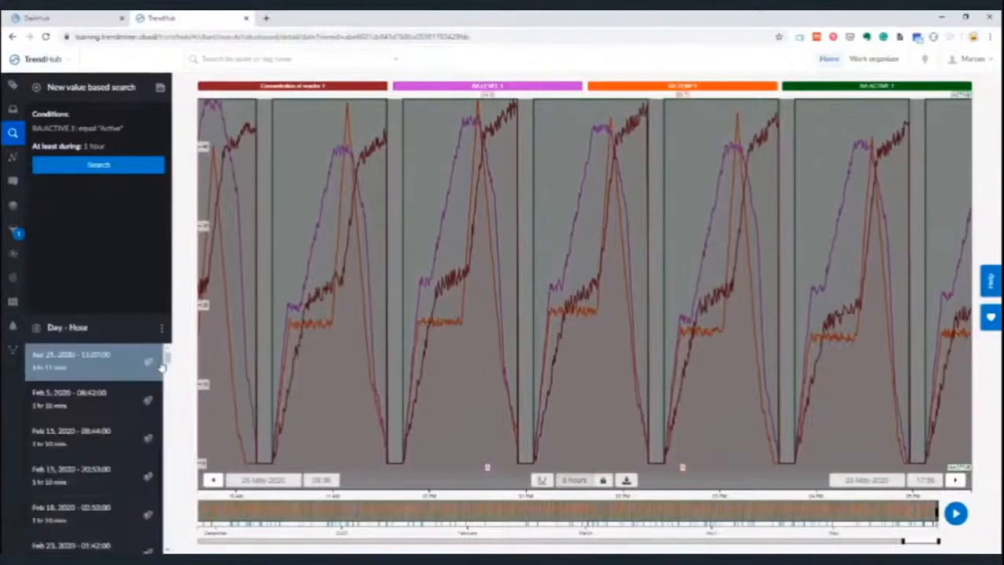
left_click_drag(168, 358, 167, 539)
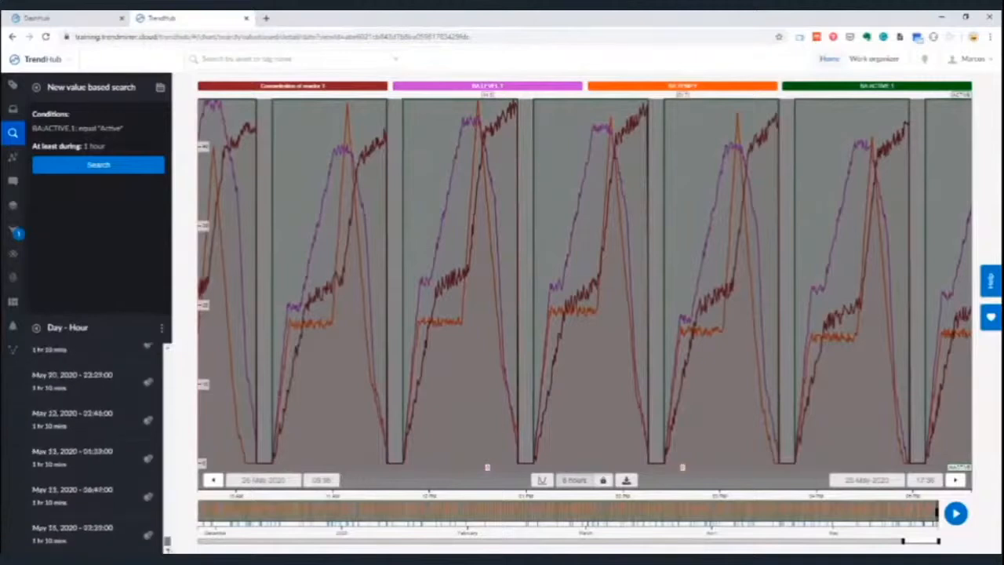
- Focus the chart on the May 25, 2020 - 23:35:00 batch and remove the BA:ACTIVE.1 tag from the active tags
left_click(78, 532)
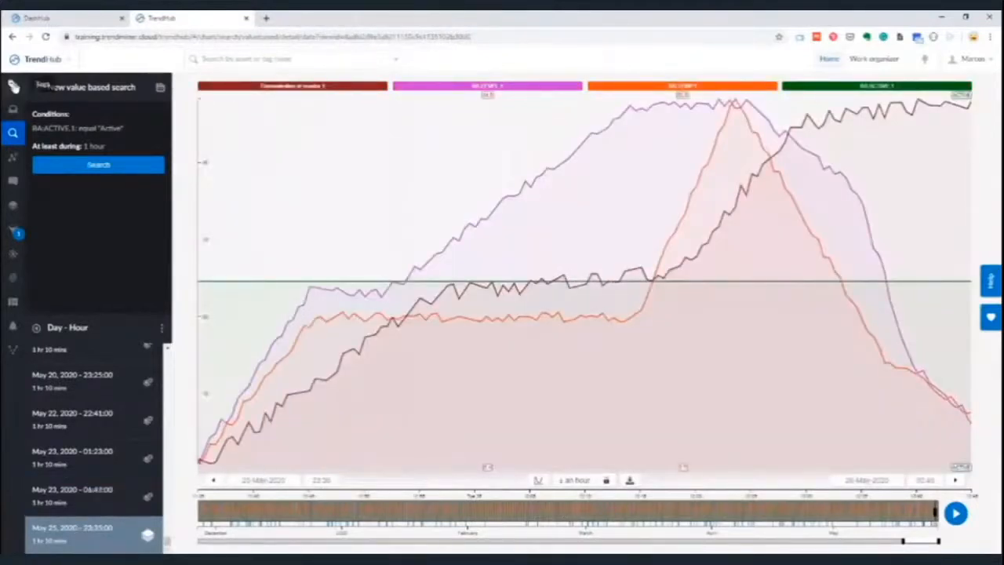
left_click(14, 86)
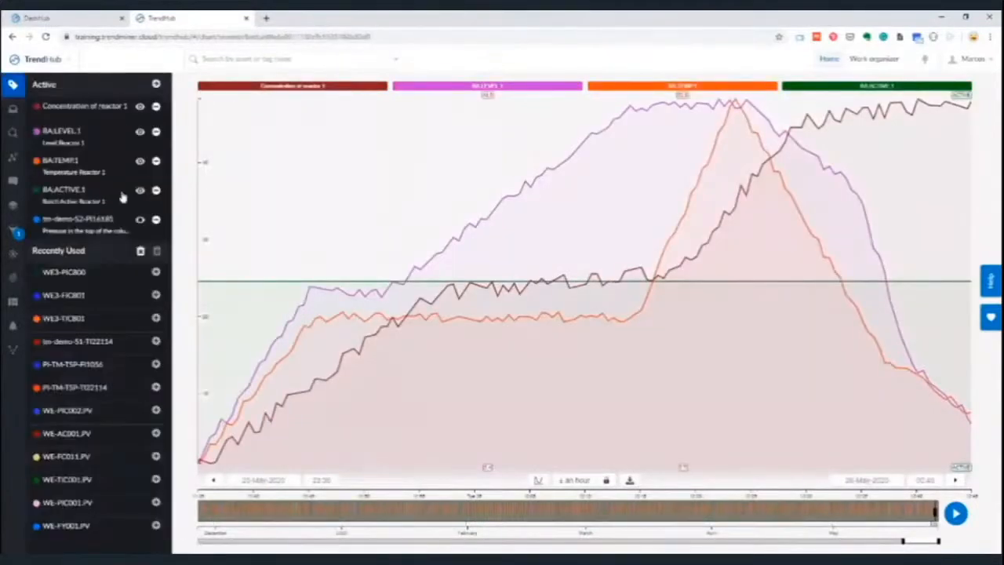
left_click(156, 191)
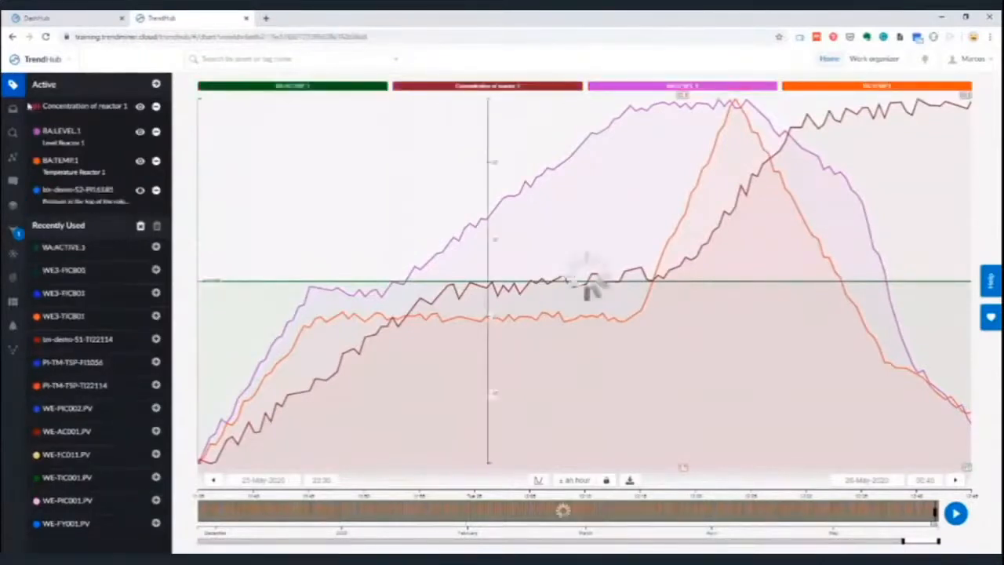
- Return to the search results and overlay the longest batch, Apr 25, 2020 - 11:07:00, as a layer on the May 25 batch
left_click(12, 133)
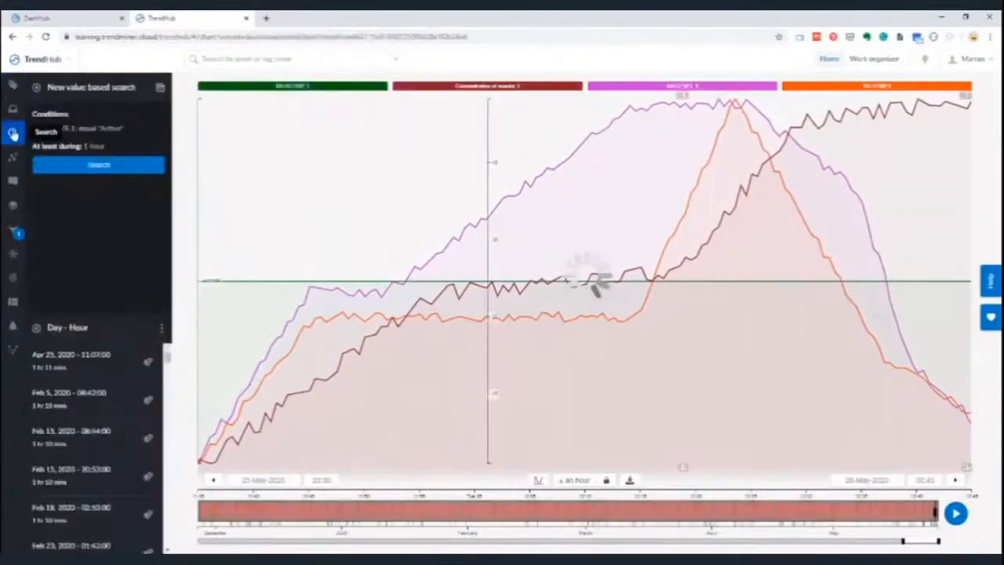
left_click_drag(167, 359, 169, 550)
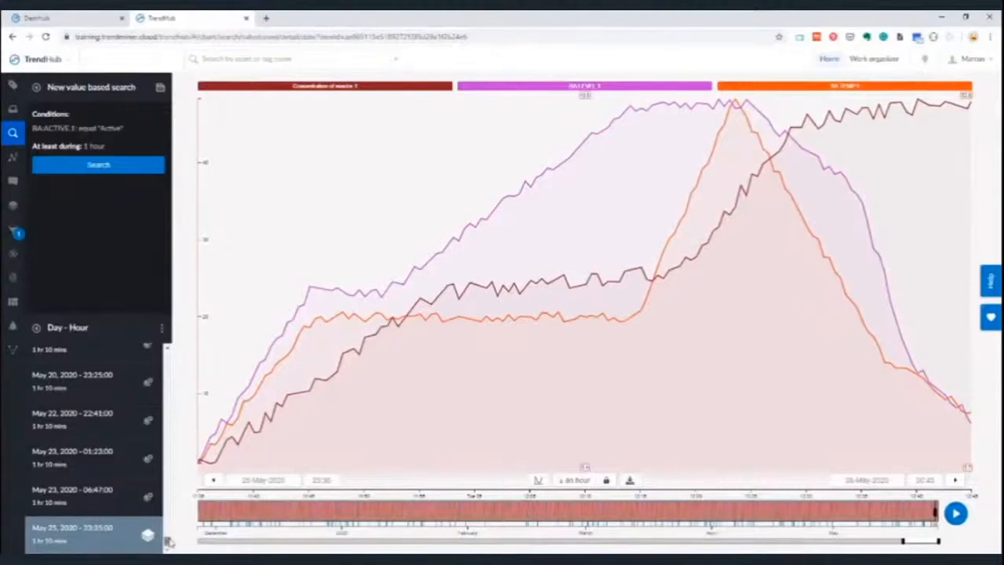
left_click_drag(168, 541, 172, 352)
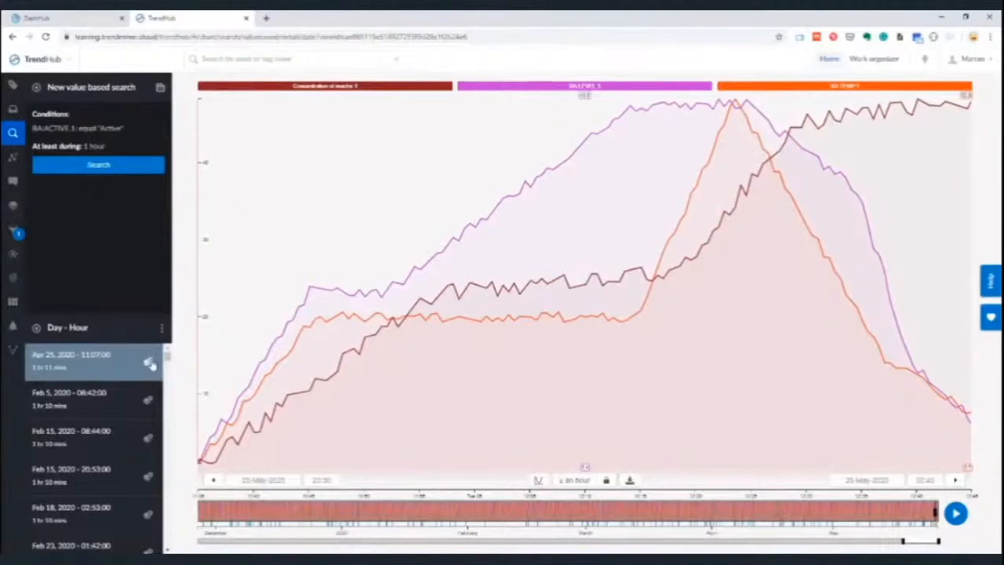
left_click(148, 363)
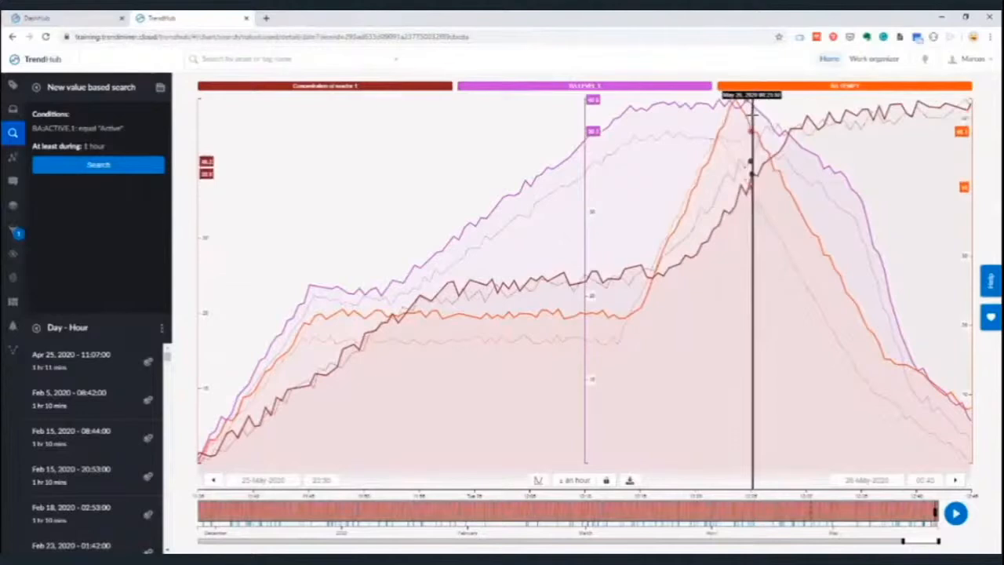
- Compare the two batches in the tag statistics table by average values and range values, and close the table
left_click(13, 84)
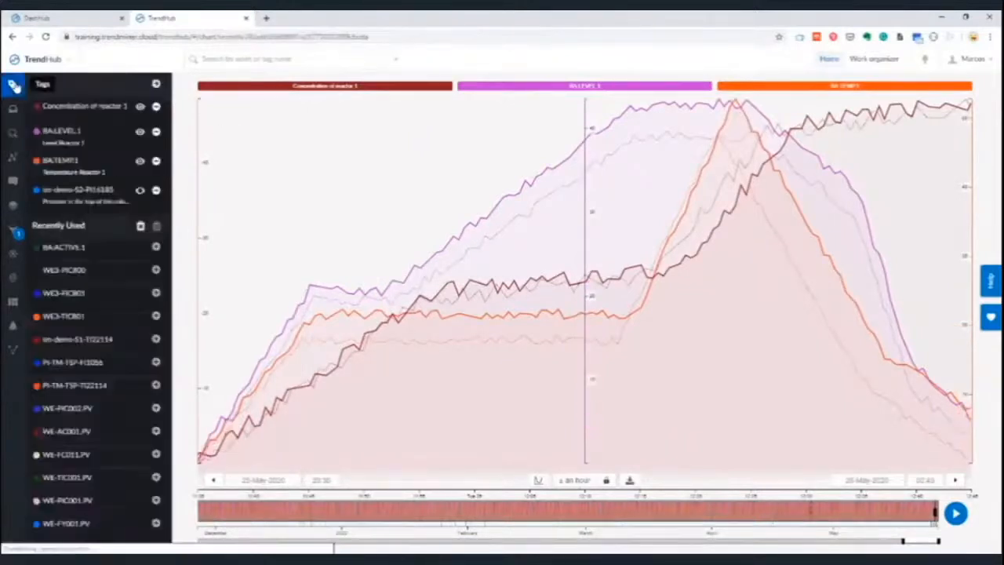
left_click(157, 85)
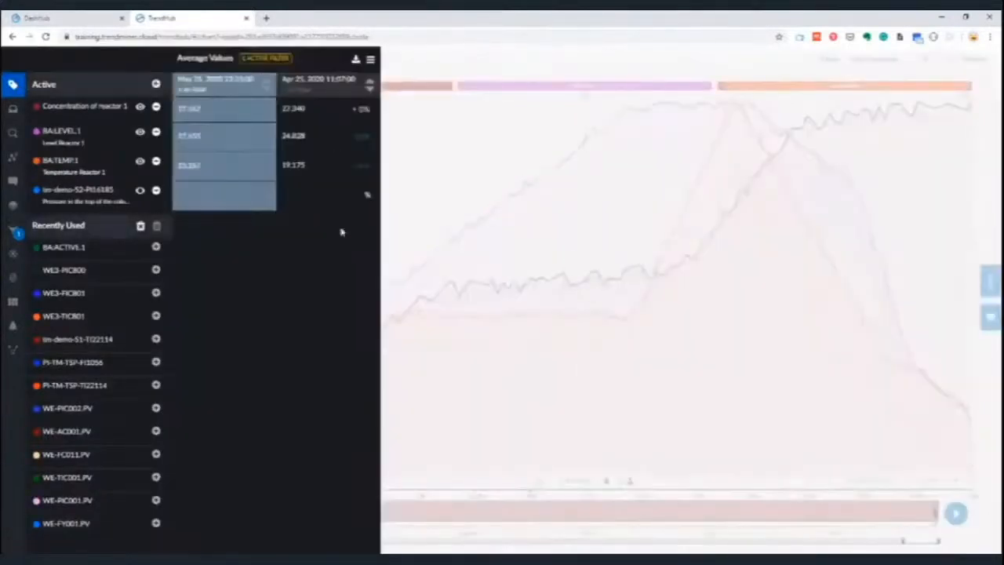
left_click(372, 62)
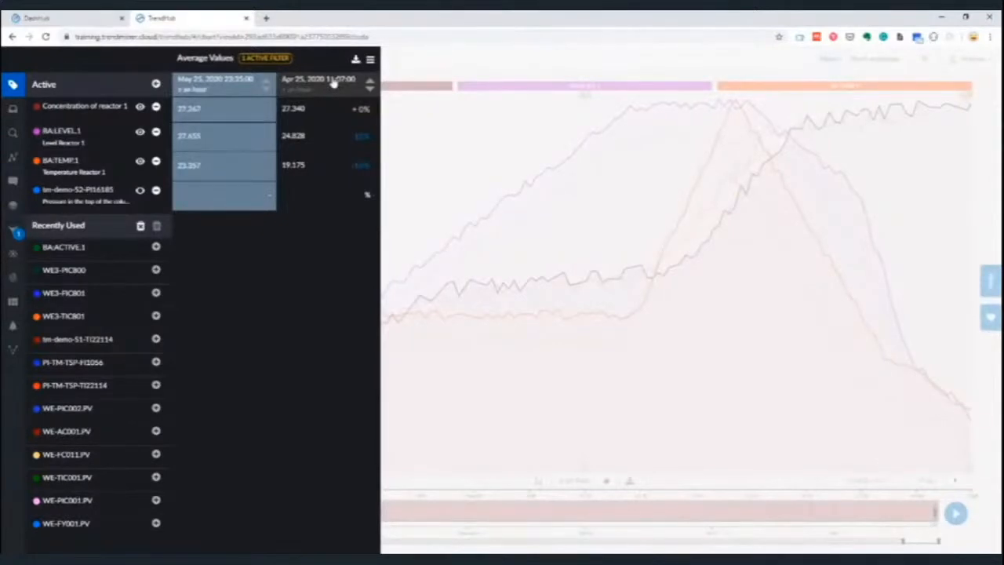
left_click(369, 60)
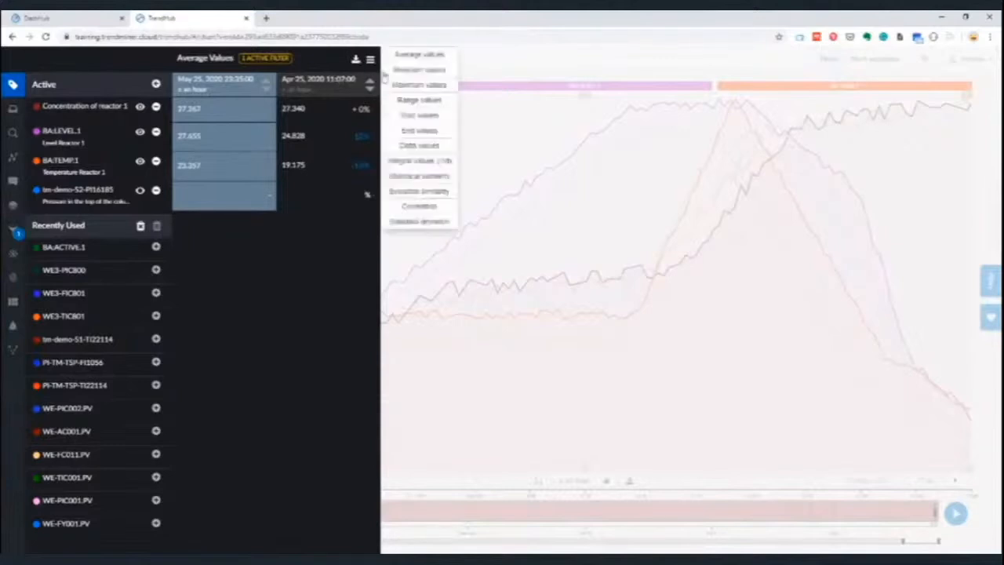
left_click(419, 99)
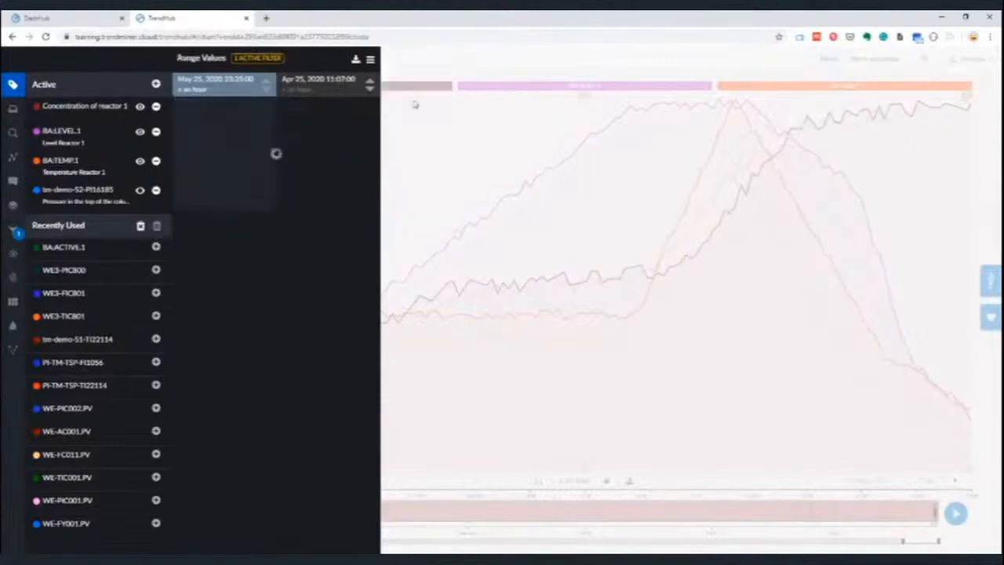
left_click(369, 61)
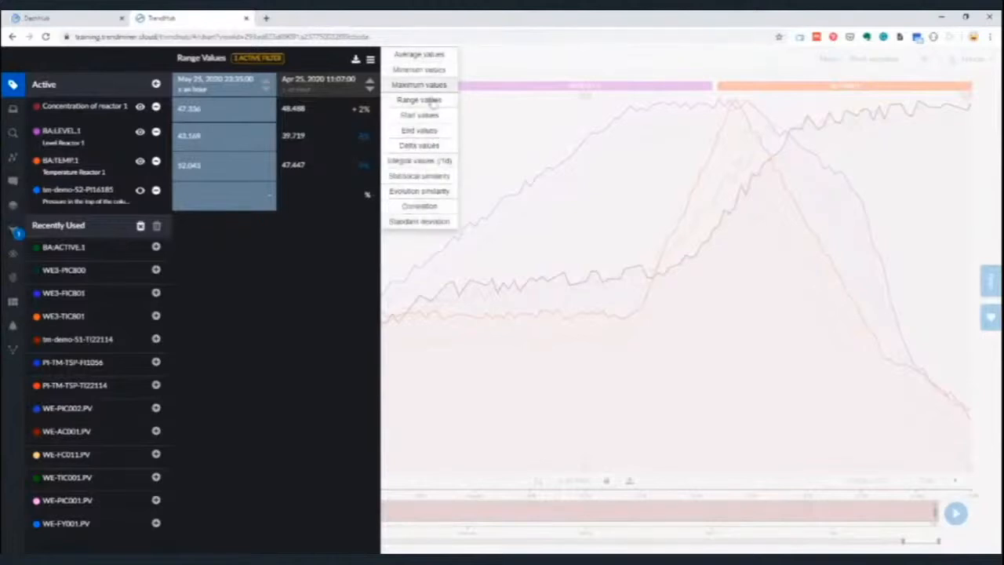
left_click(320, 264)
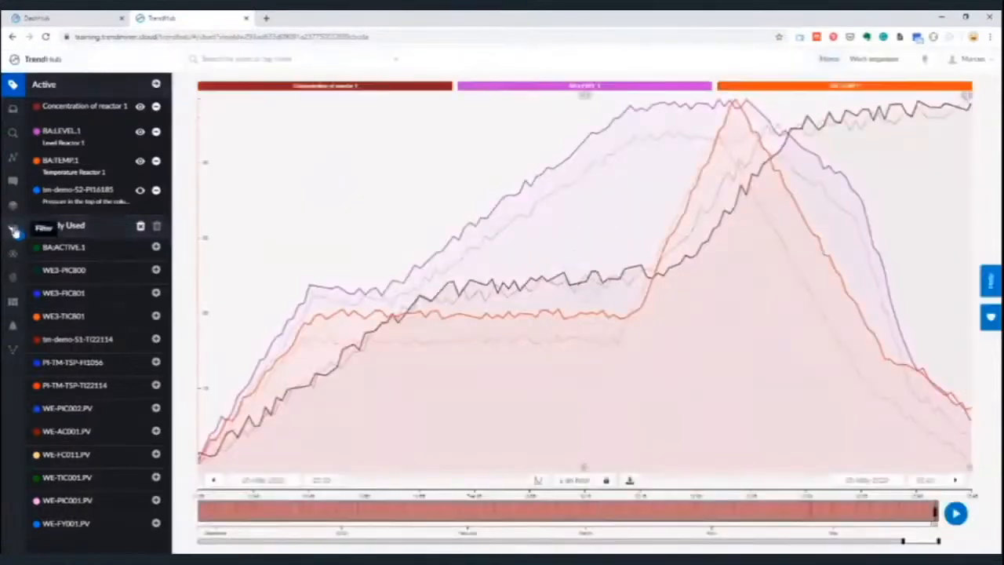
- Remove the ad hoc filter from the filter list
left_click(14, 230)
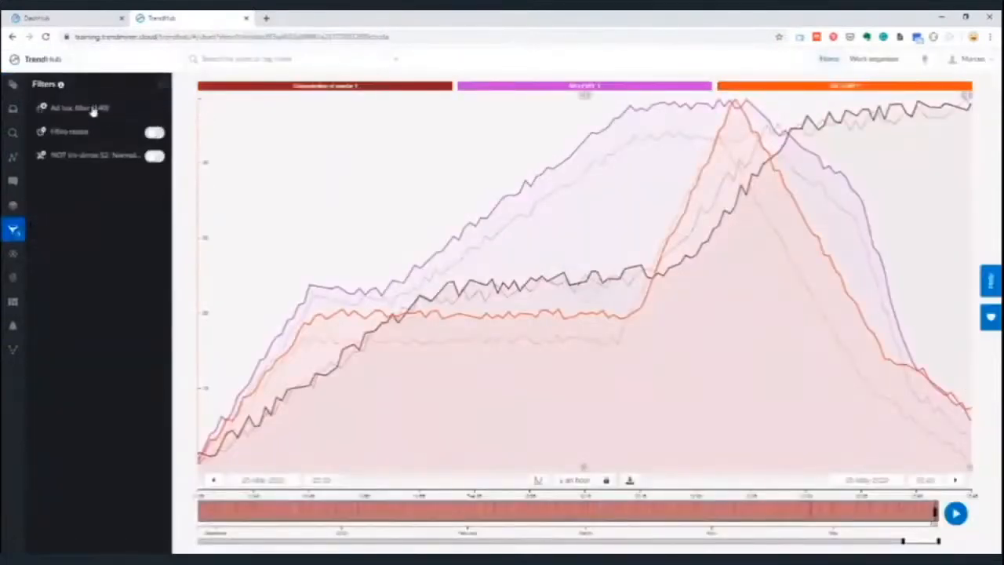
left_click(96, 108)
left_click(162, 87)
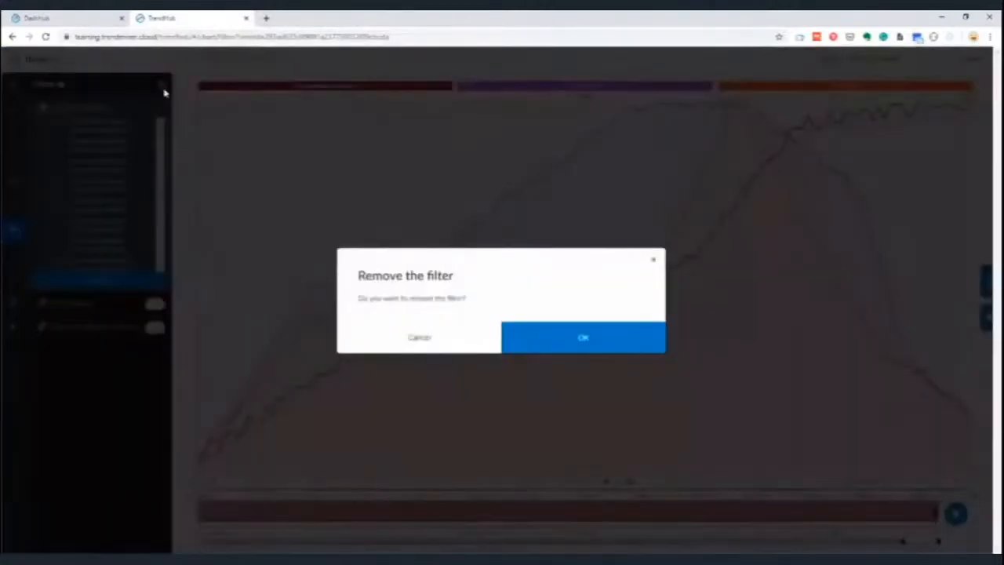
left_click(573, 336)
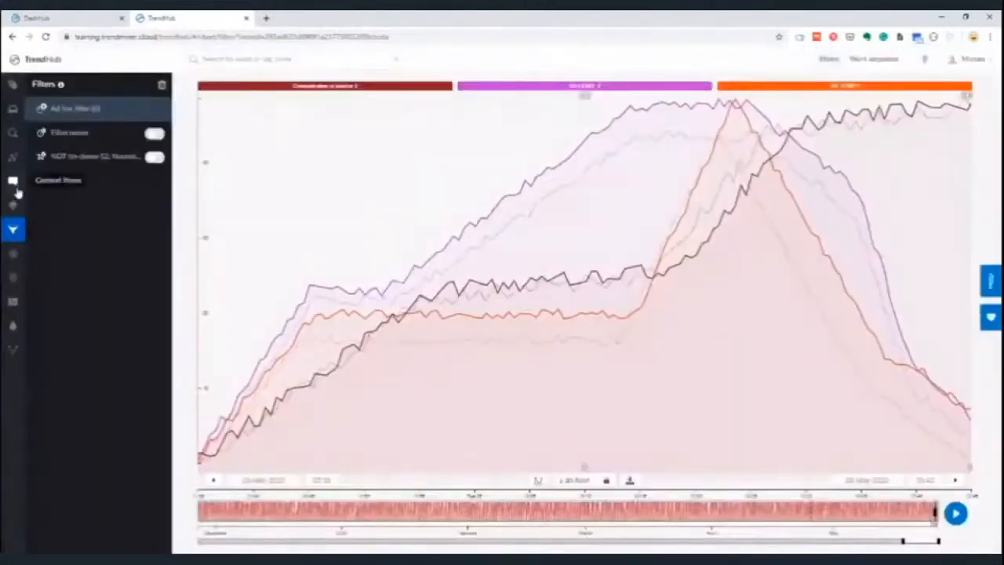
- From the search results, add the batches of May 23 06:47, May 23 01:23, May 22 22:41 and May 20 23:25 as layers
left_click(13, 135)
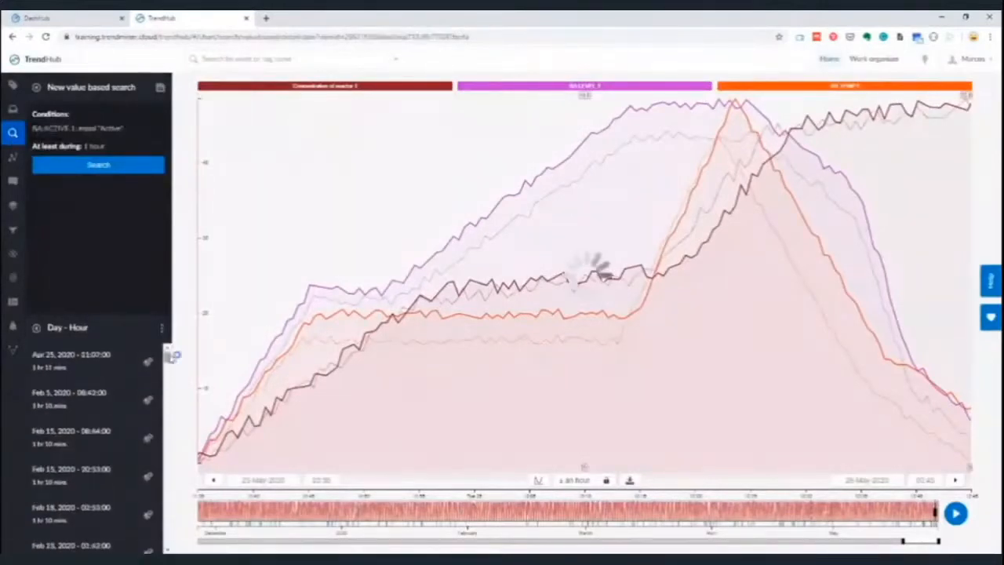
left_click_drag(167, 356, 167, 536)
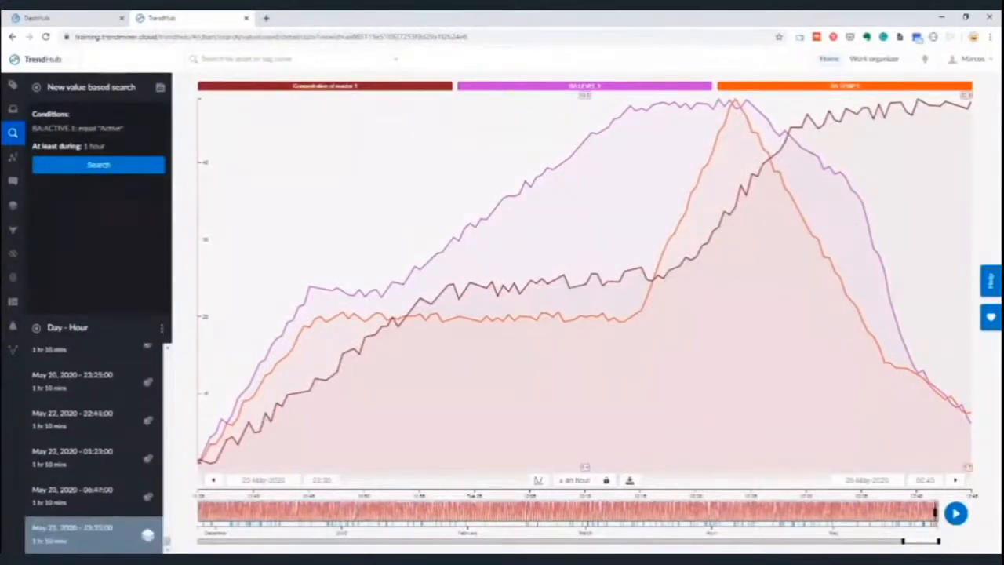
left_click(148, 495)
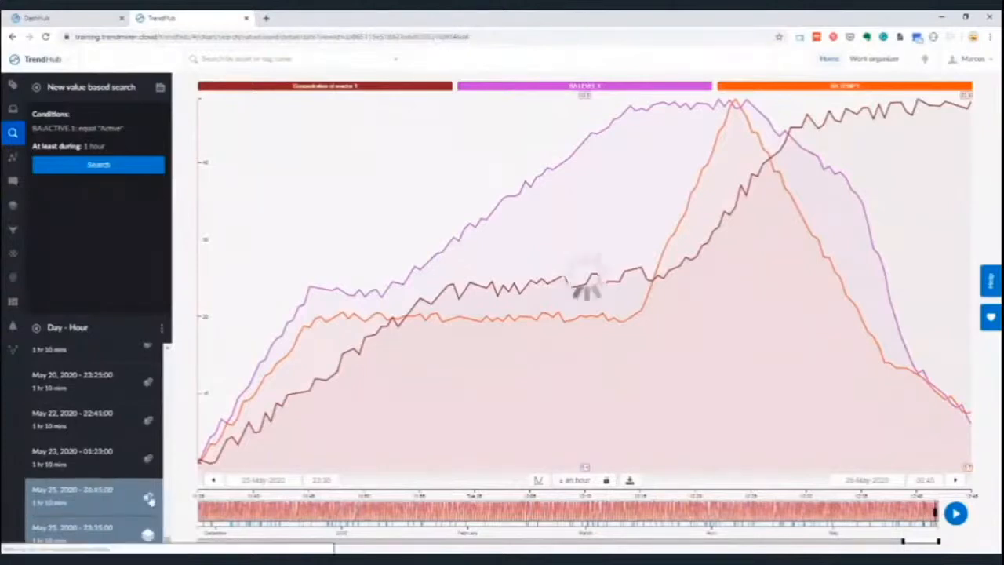
left_click(149, 461)
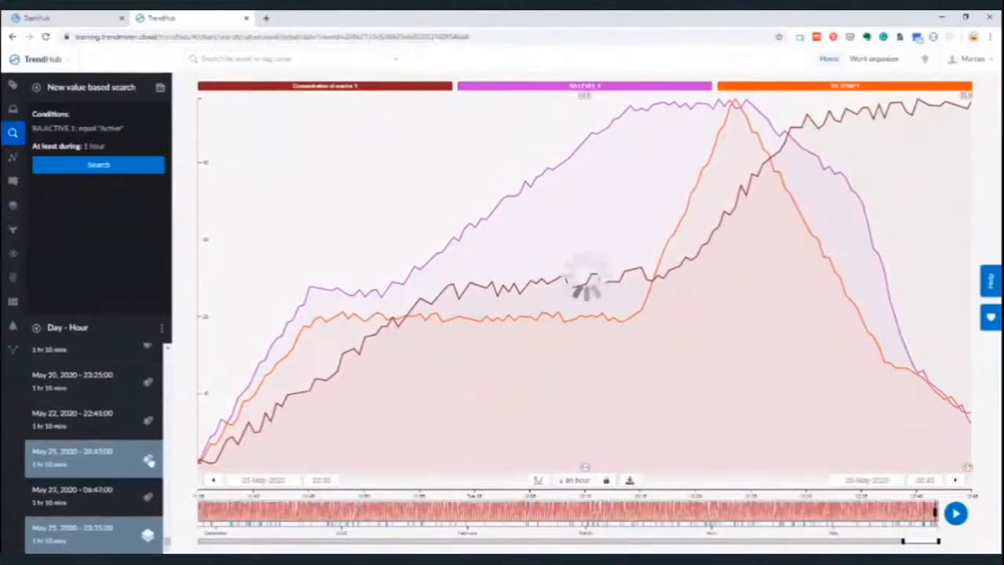
left_click(149, 423)
left_click(149, 384)
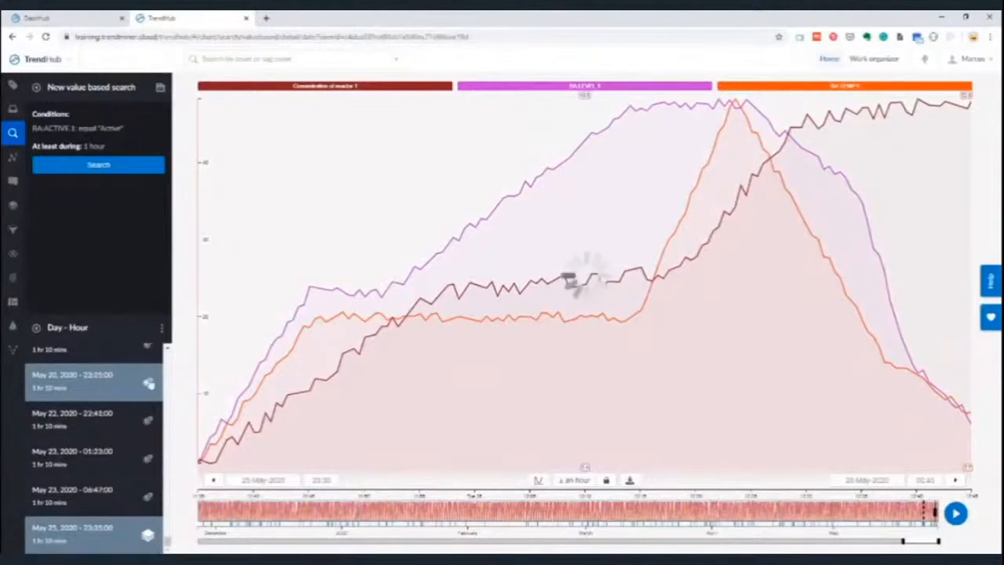
- Add the batches of May 20 00:28, May 19 12:19, May 17 00:54 and May 16 16:48 as further layers
left_click(169, 348)
left_click(169, 348)
left_click(168, 348)
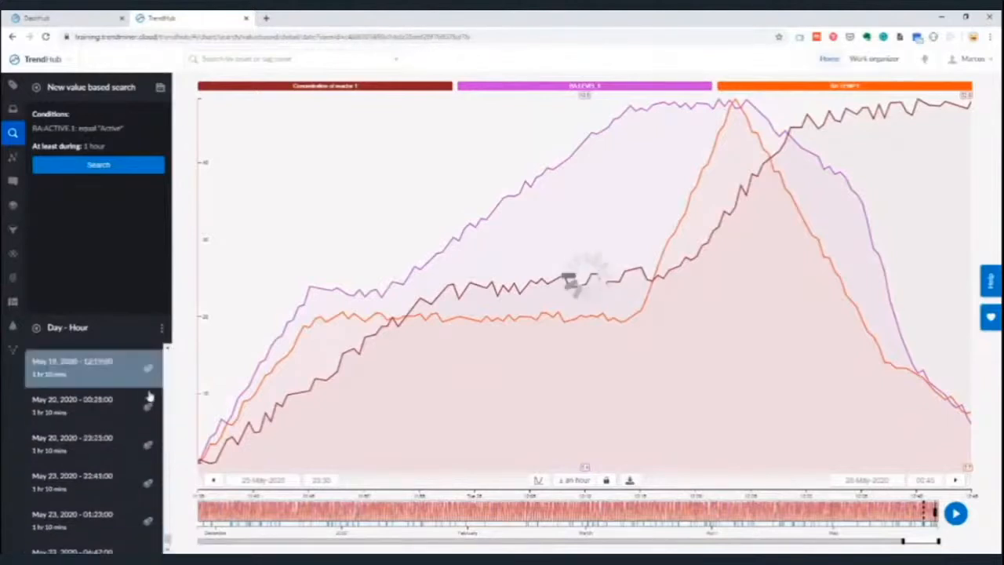
left_click(150, 407)
left_click(148, 368)
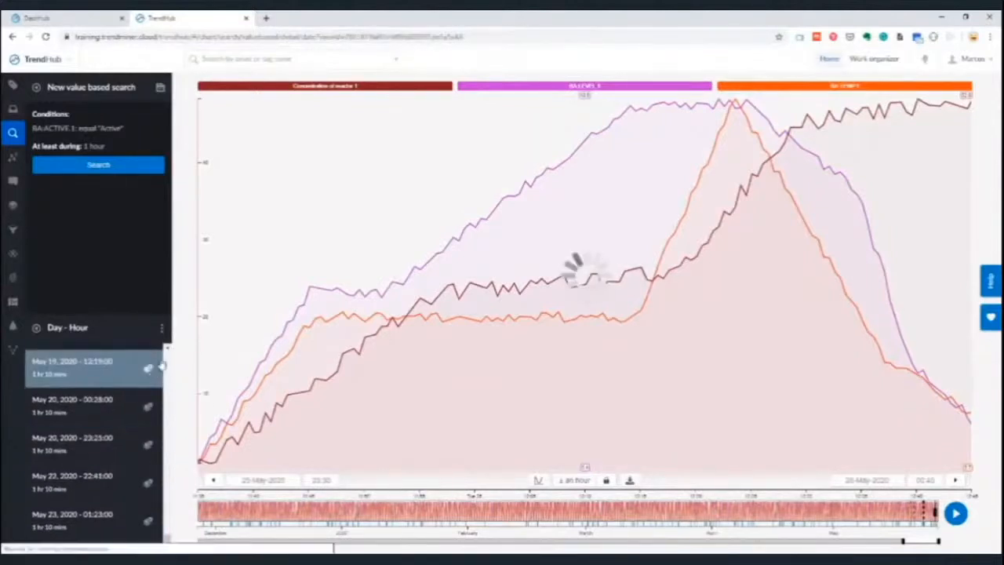
left_click(168, 349)
left_click(168, 349)
left_click(167, 349)
left_click(168, 349)
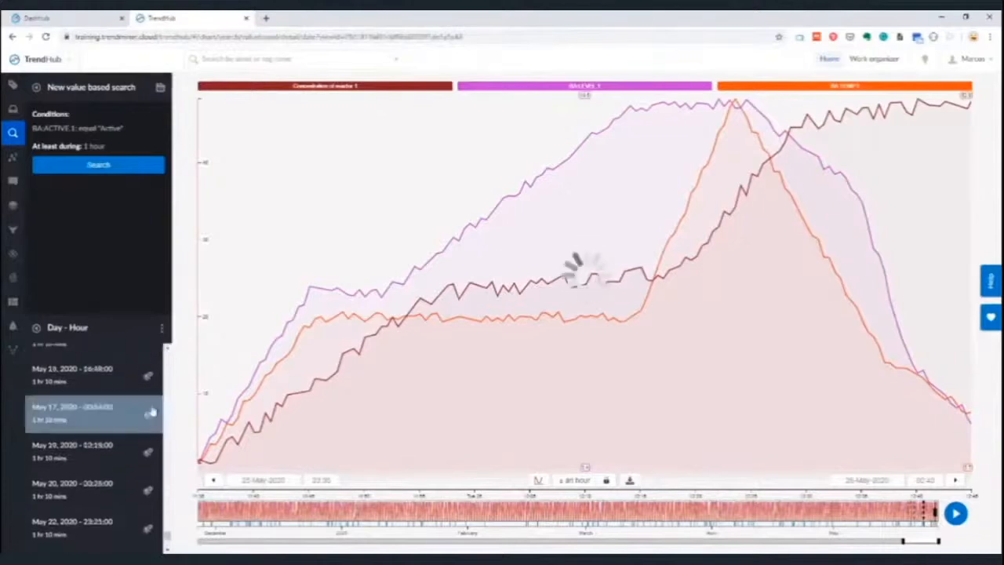
left_click(151, 414)
left_click(149, 377)
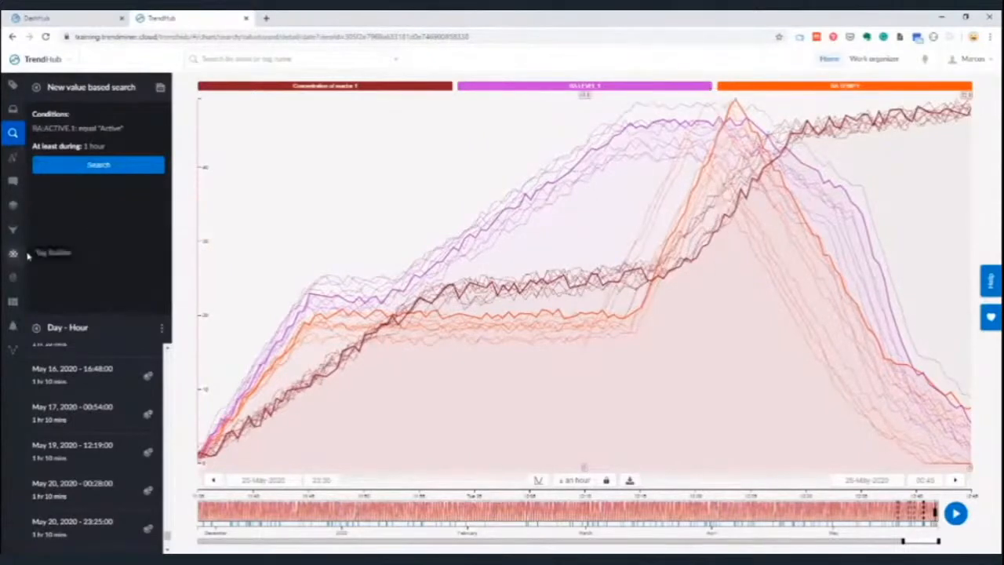
- Create and save a fingerprint named "Batelada otima" from the overlaid batches
left_click(14, 281)
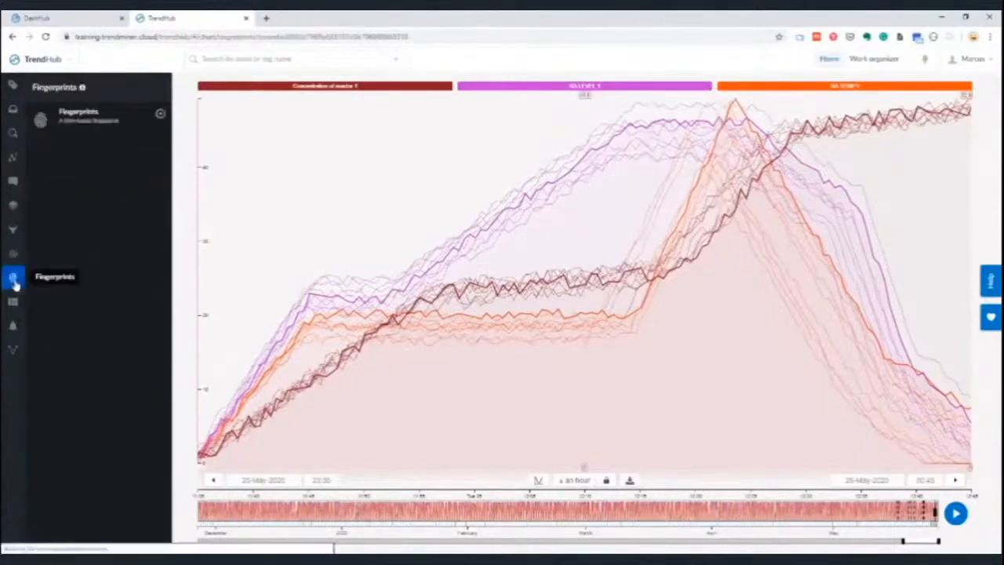
left_click(160, 114)
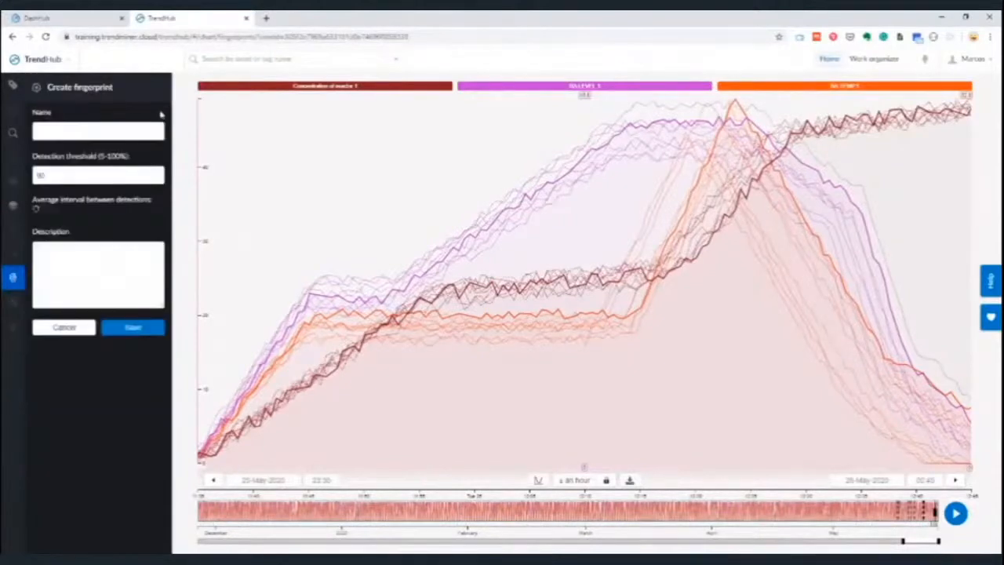
left_click(80, 129)
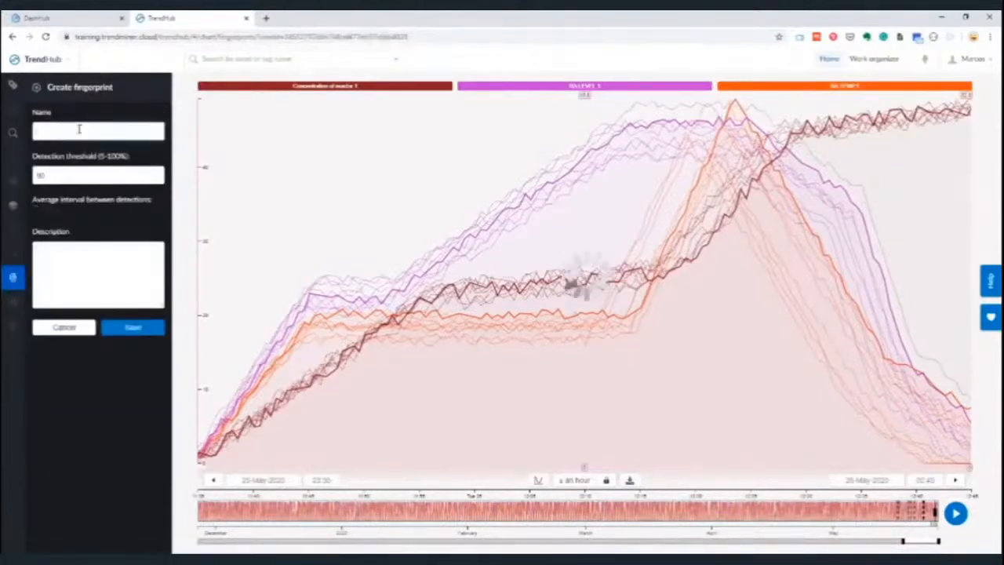
type("salmanol")
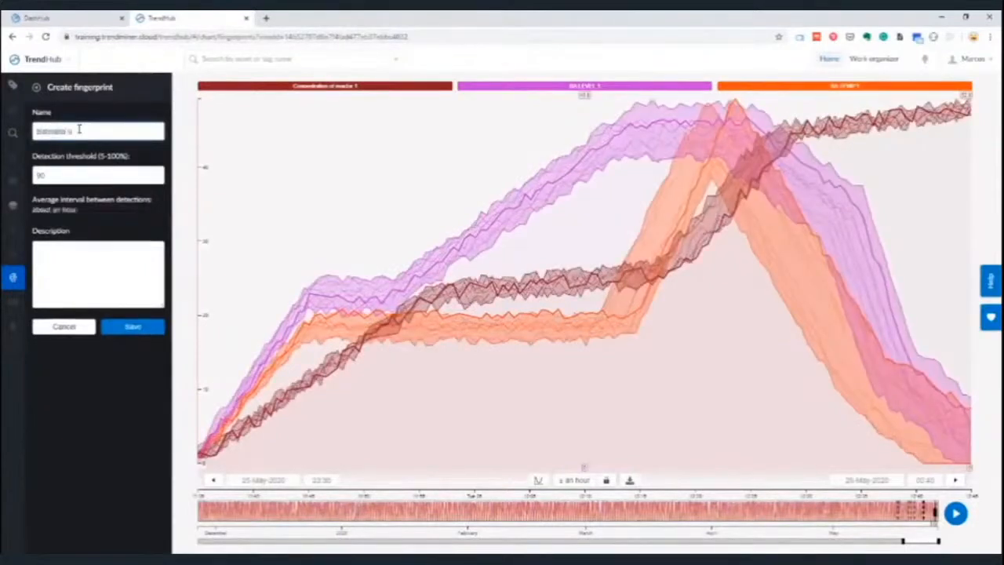
type(" ideal")
left_click(142, 327)
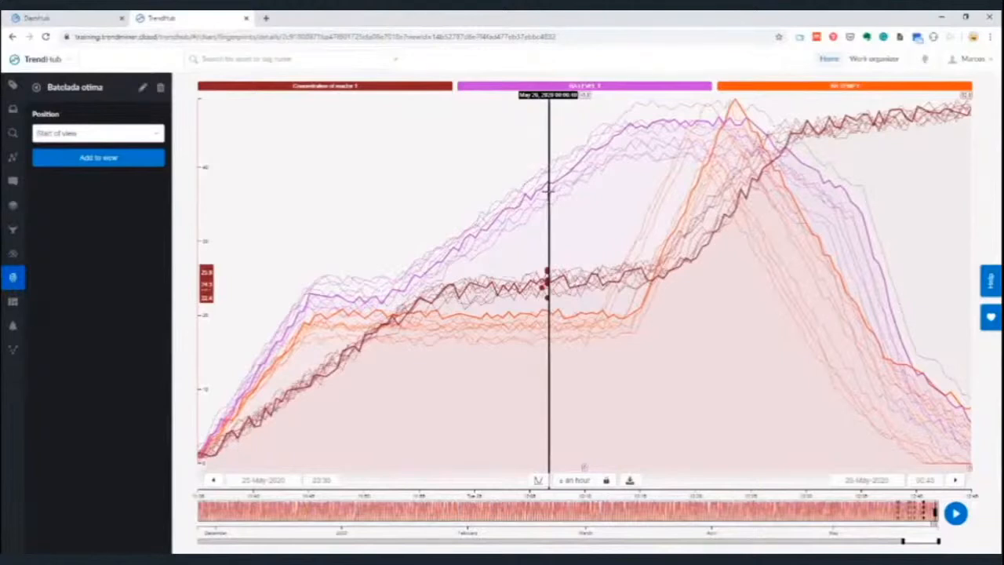
- Clear all overlaid layers from the chart and start live mode to follow the current batch
left_click(12, 208)
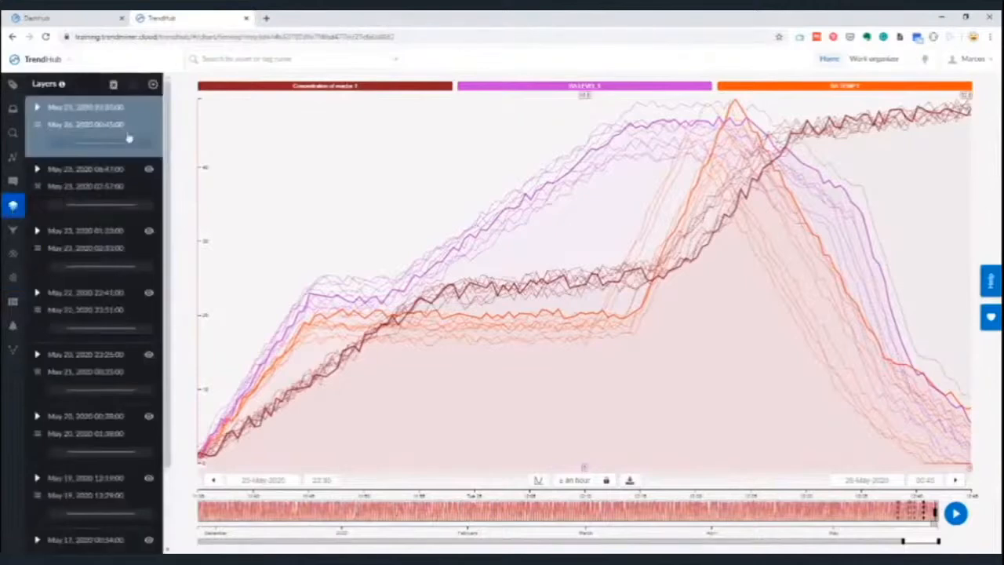
left_click(113, 86)
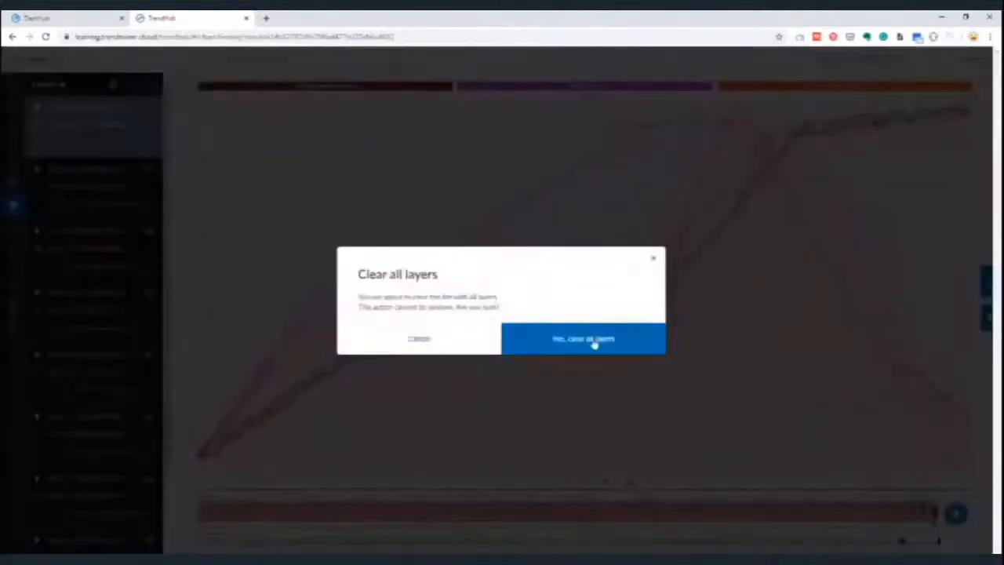
left_click(594, 340)
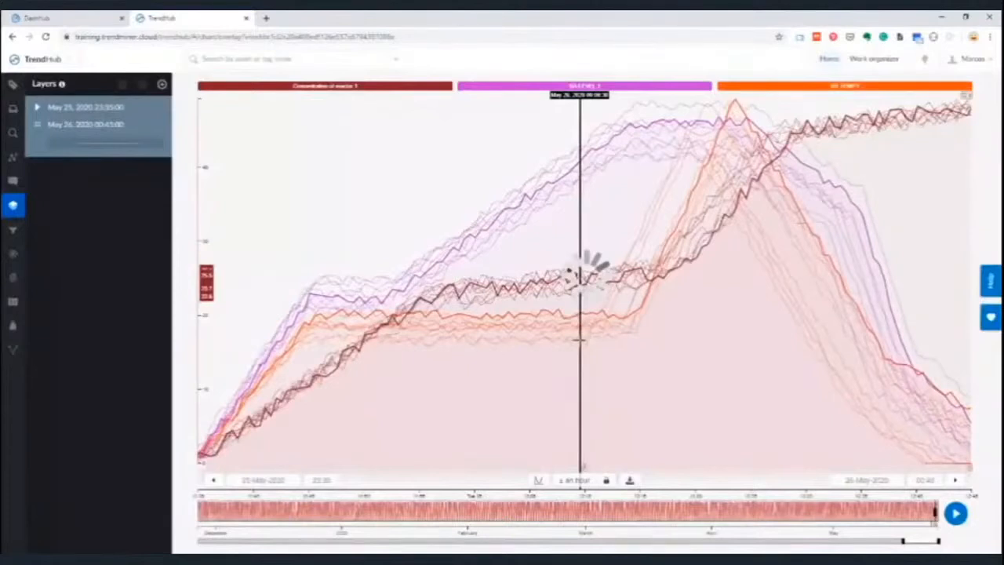
left_click(955, 513)
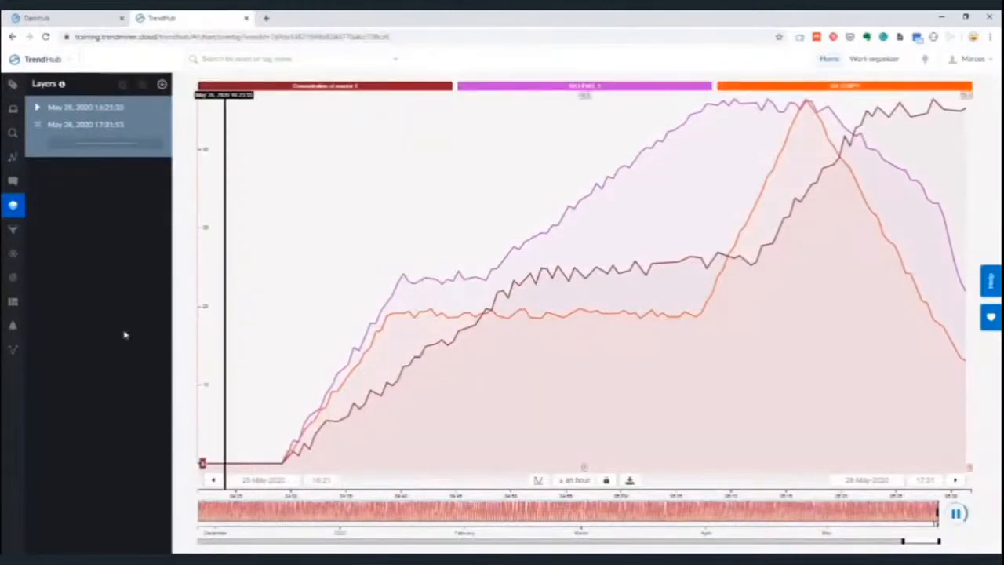
- Add the "Batelada otima" fingerprint at the start of view and align it with the current batch by setting its layer start time to 16:29
left_click(14, 279)
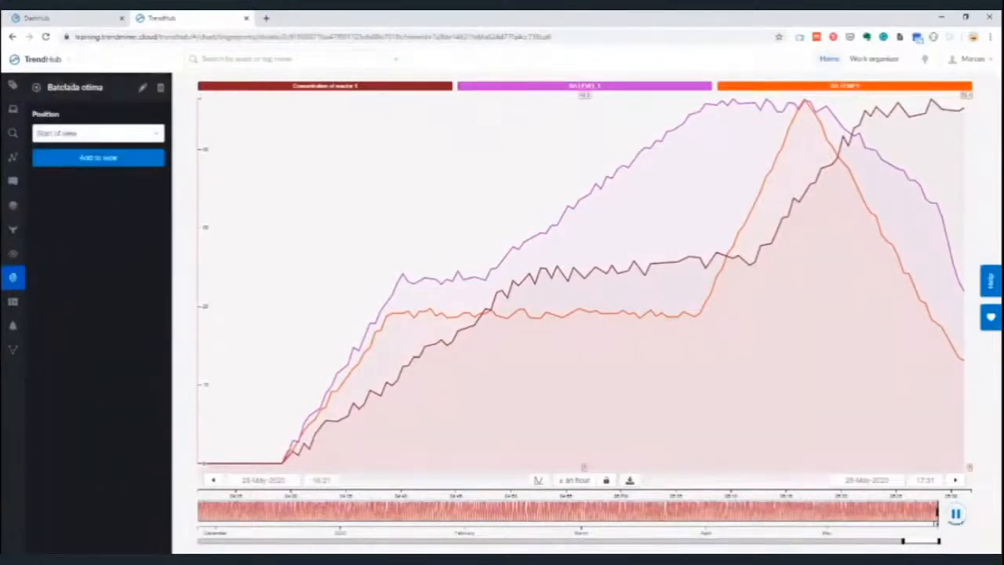
left_click(102, 161)
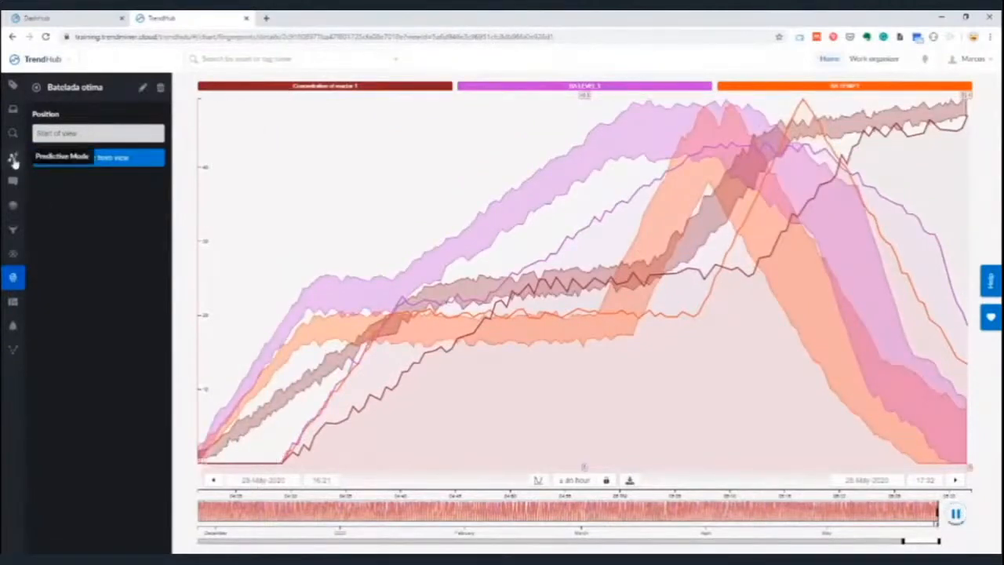
left_click(12, 205)
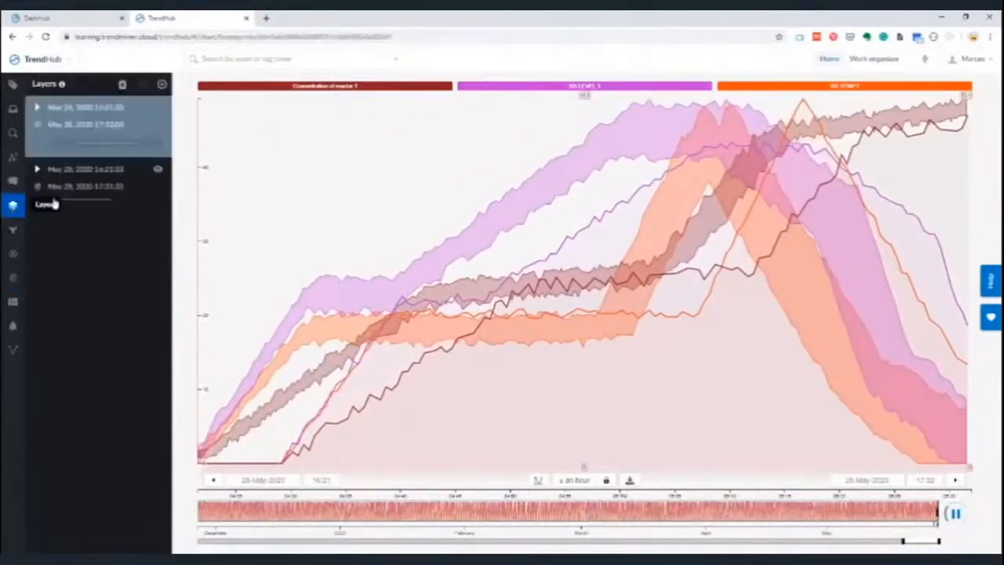
left_click(90, 169)
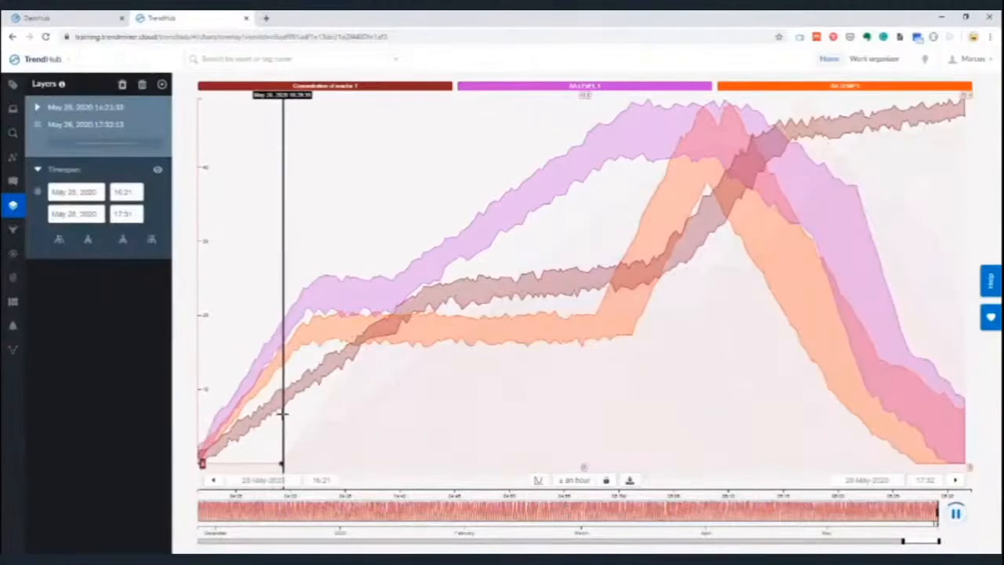
left_click(137, 191)
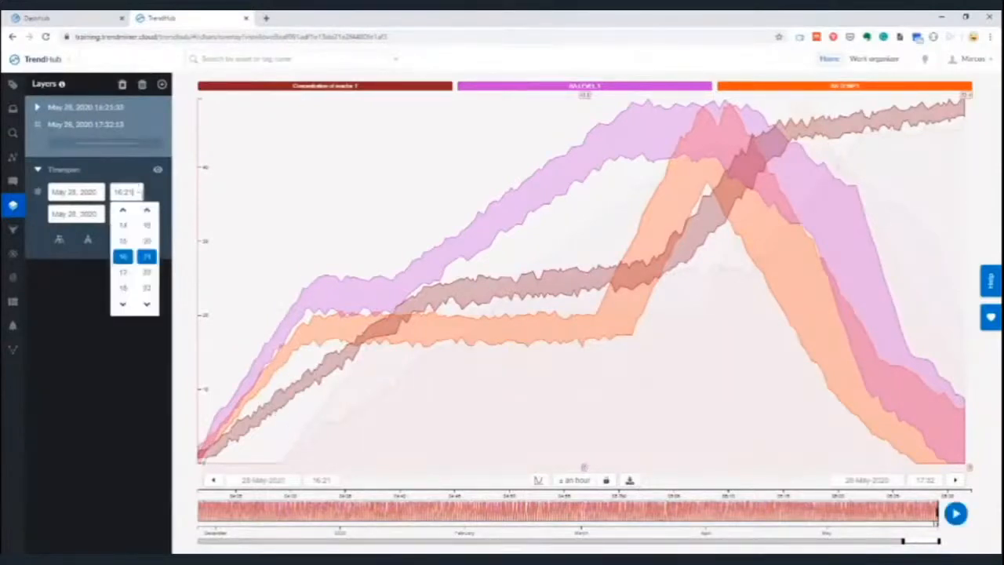
key("BackSpace")
type("9")
key("Return")
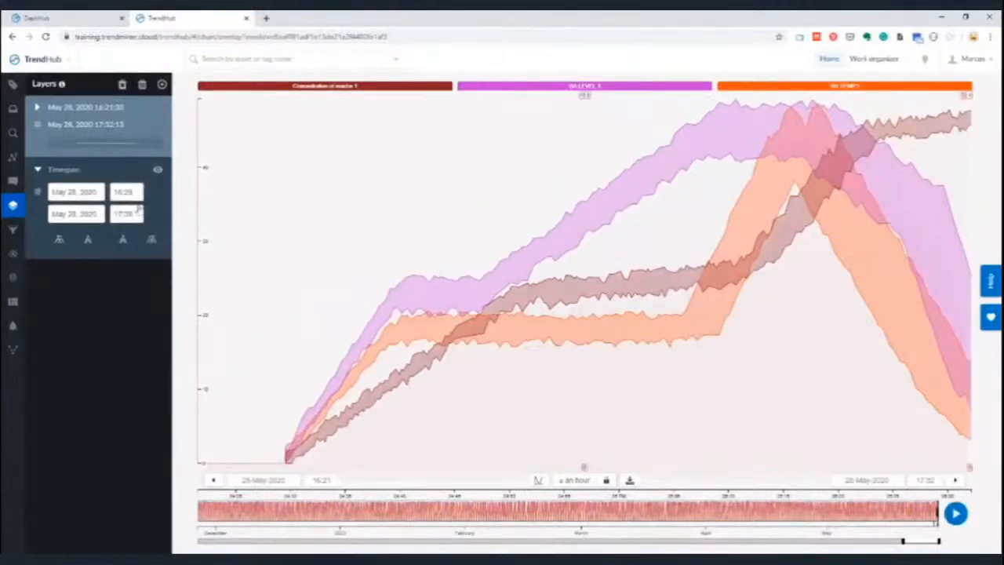
left_click(49, 170)
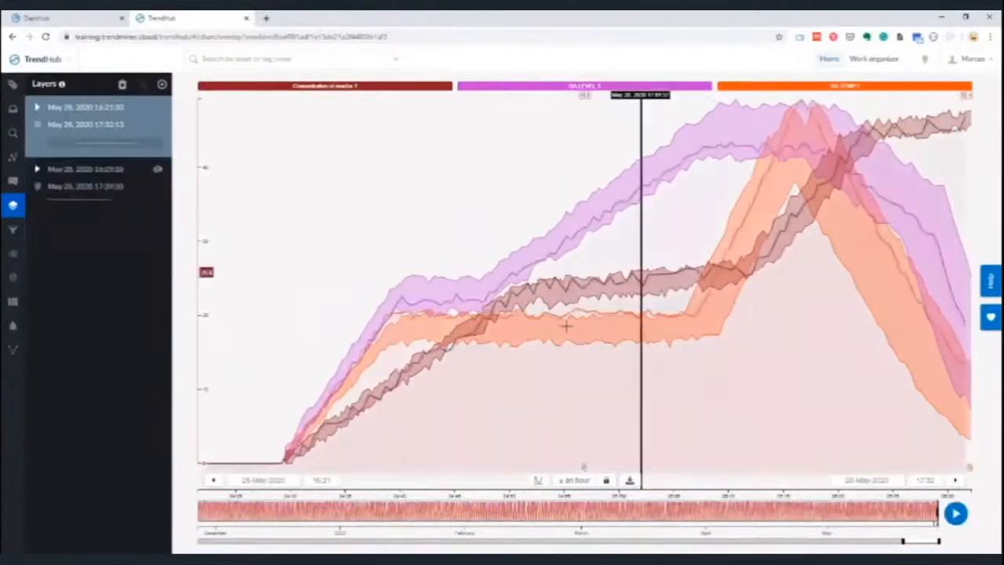
- Restart live mode and extend the chart's time span forward to about 18:03 on May 28, past the end of the fingerprint
left_click(955, 513)
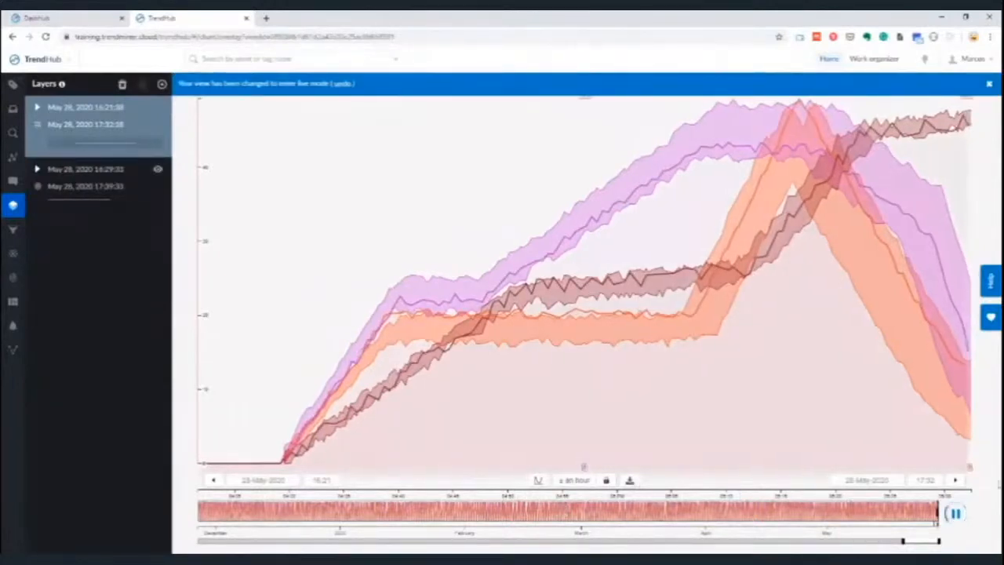
left_click(956, 481)
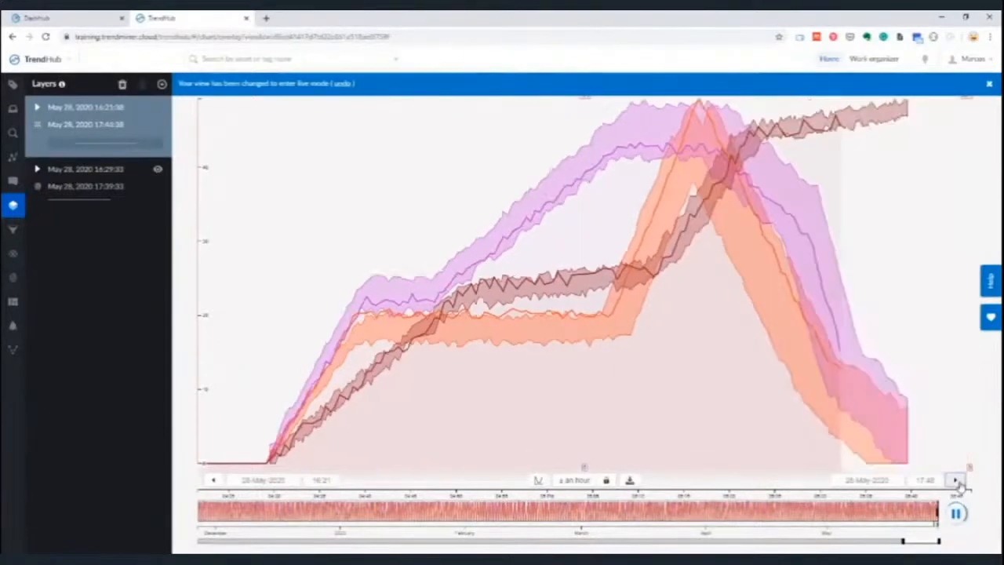
left_click(957, 481)
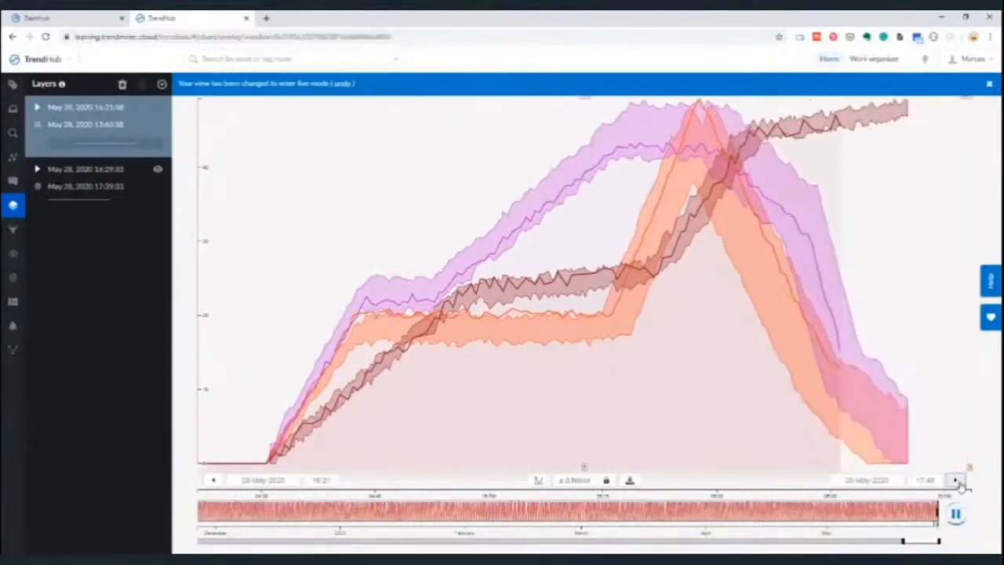
left_click(957, 481)
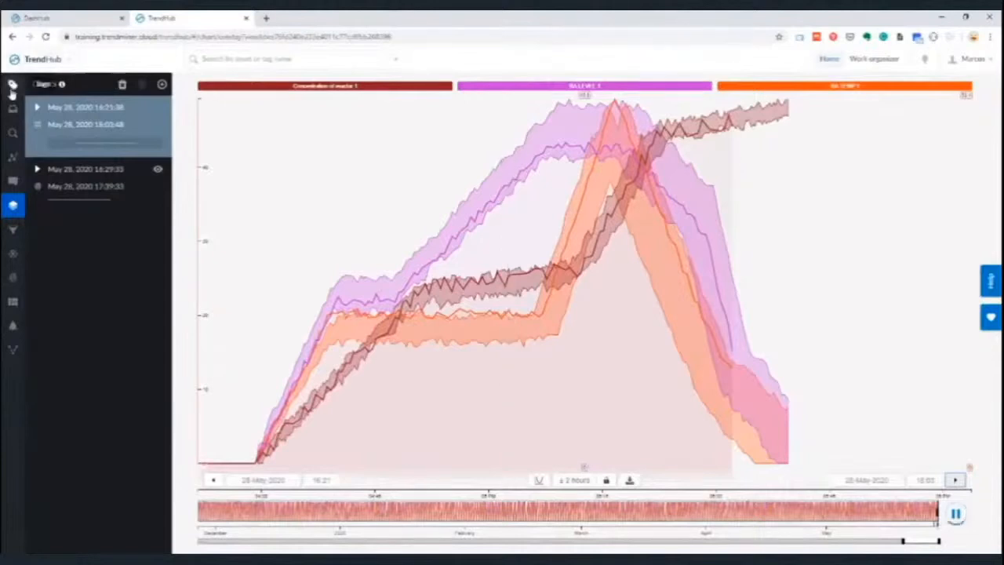
- Turn on Predictive Mode to project how the current batch will continue, and stop live mode after viewing the prediction
left_click(14, 133)
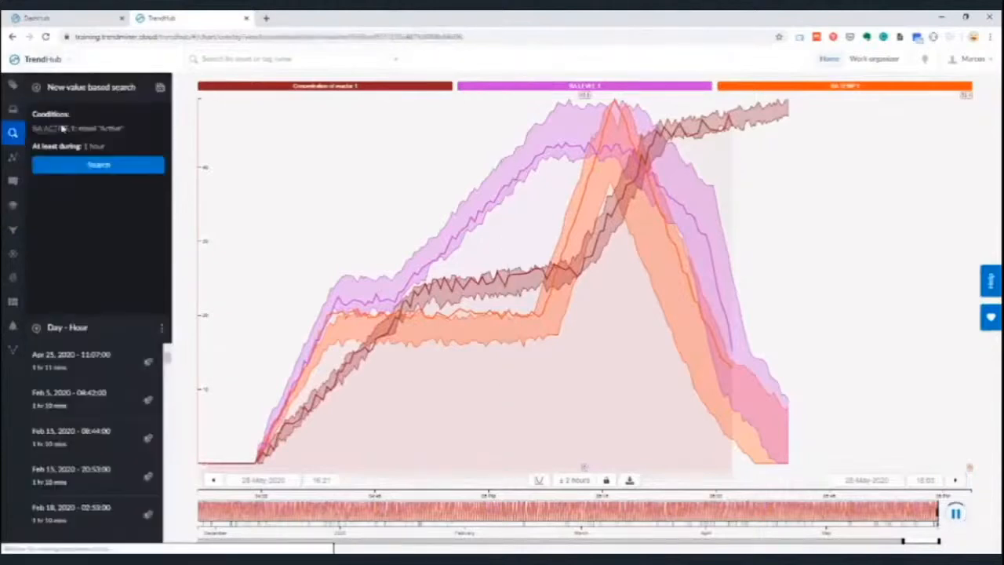
left_click(13, 157)
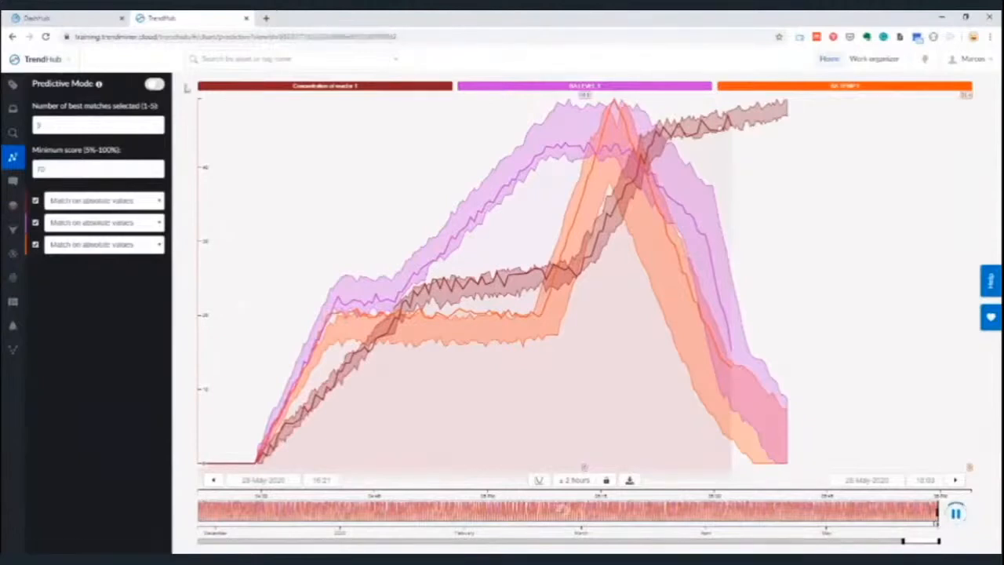
left_click(153, 85)
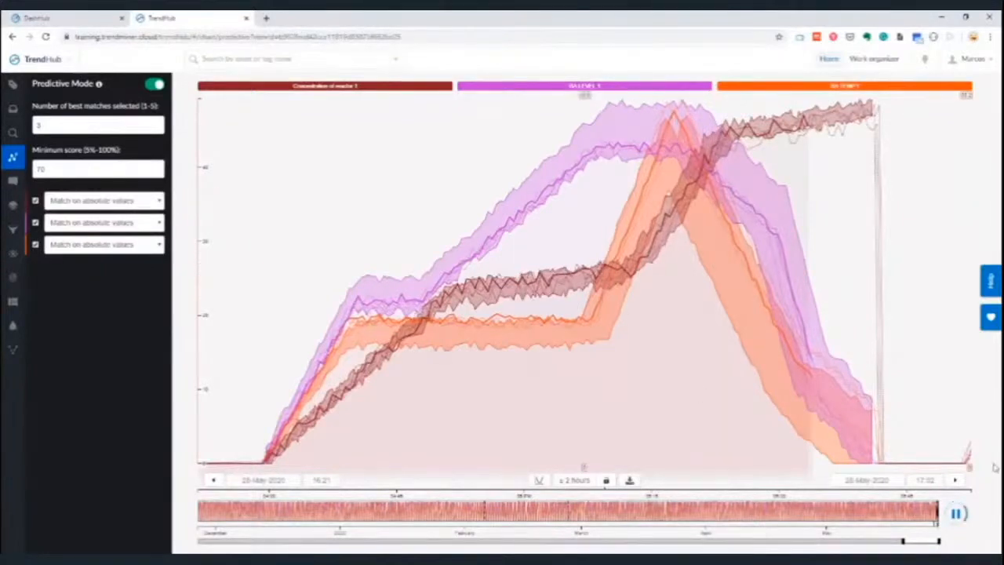
left_click(955, 514)
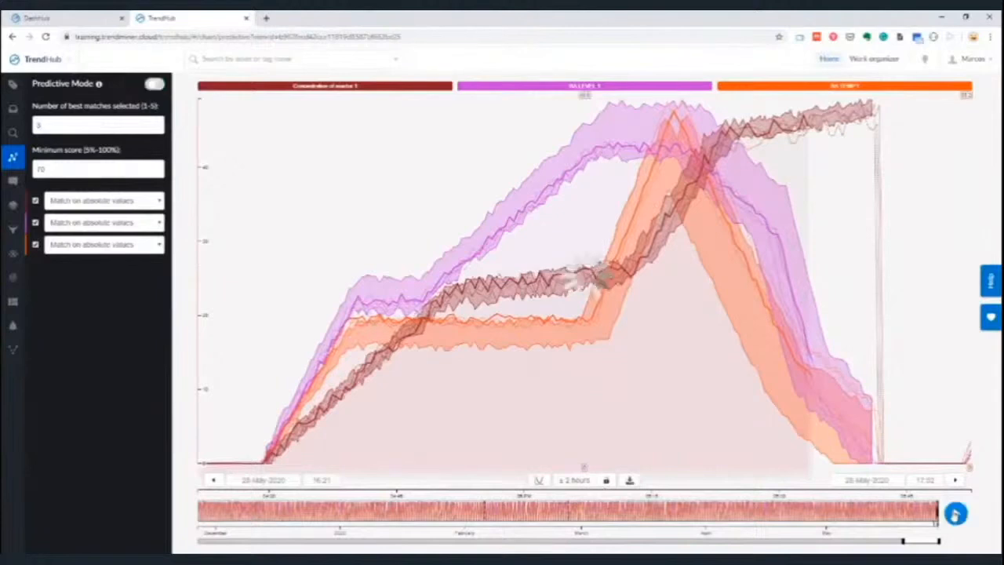